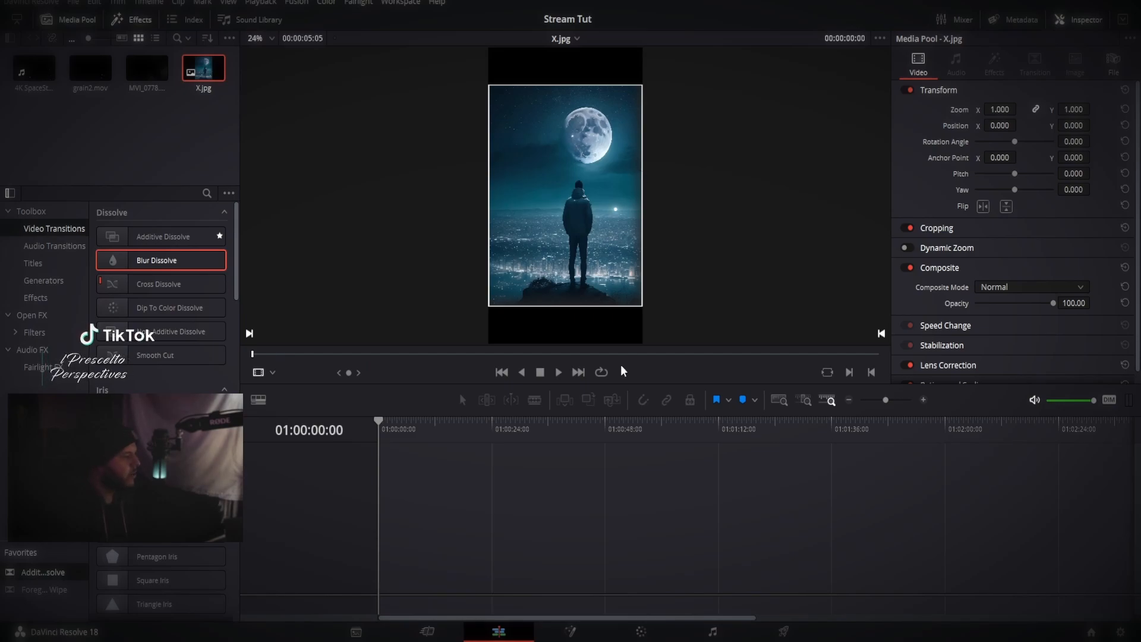
Scale X.jpg to a zoom of 1.380 to fill the vertical frame and compare it with and without the transform
left_click_drag(636, 354, 408, 316)
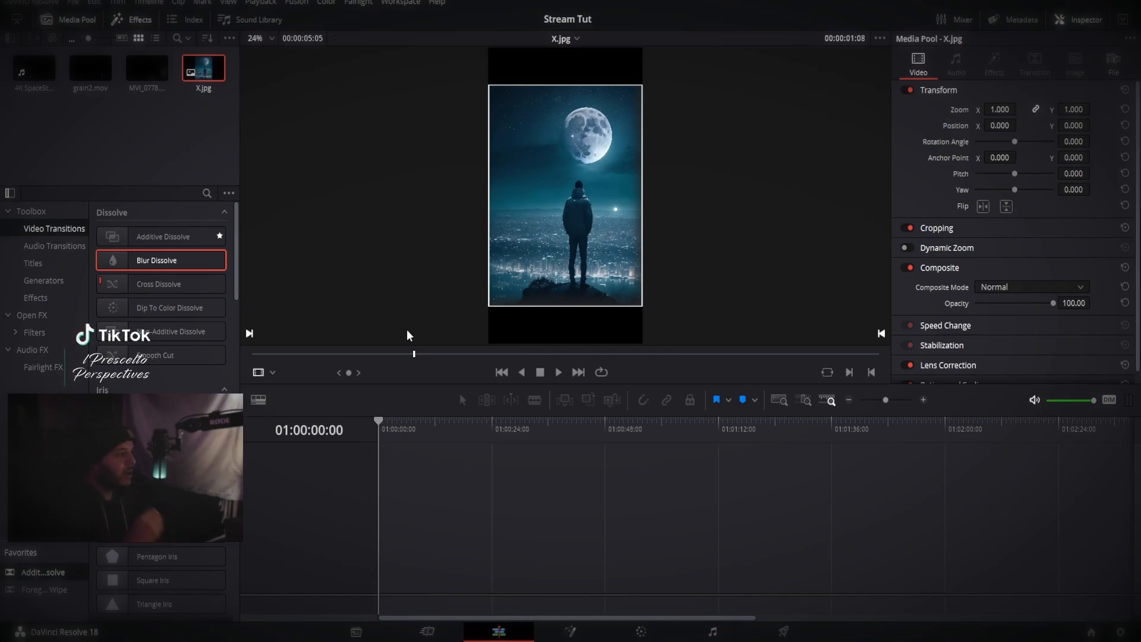
left_click_drag(414, 354, 481, 328)
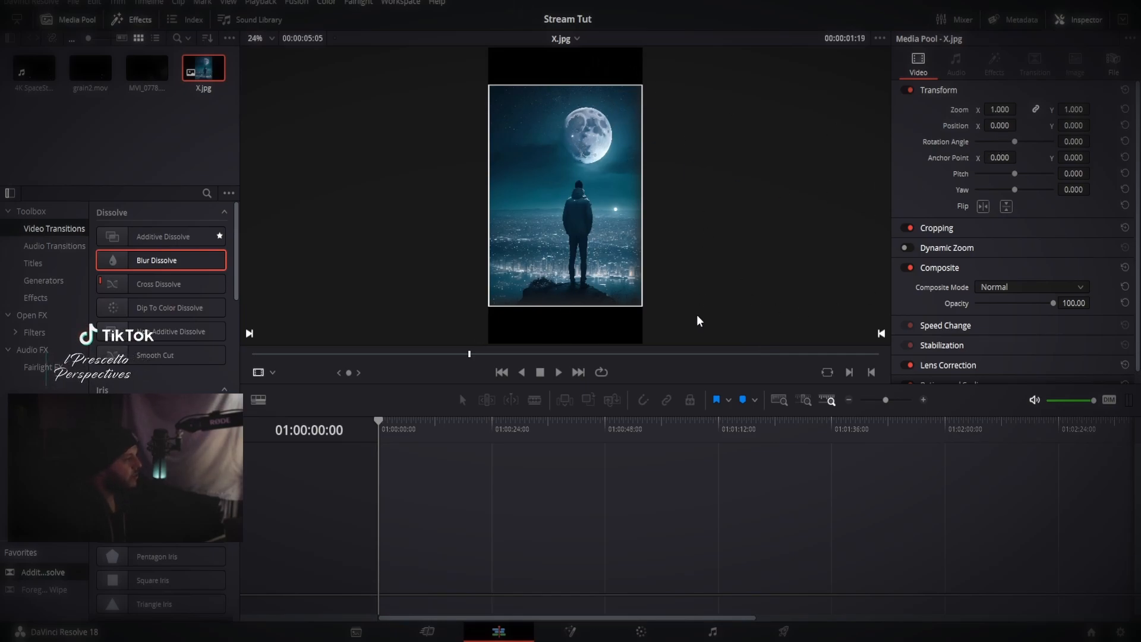
left_click_drag(992, 110, 1023, 109)
scroll(748, 245, "down", 1)
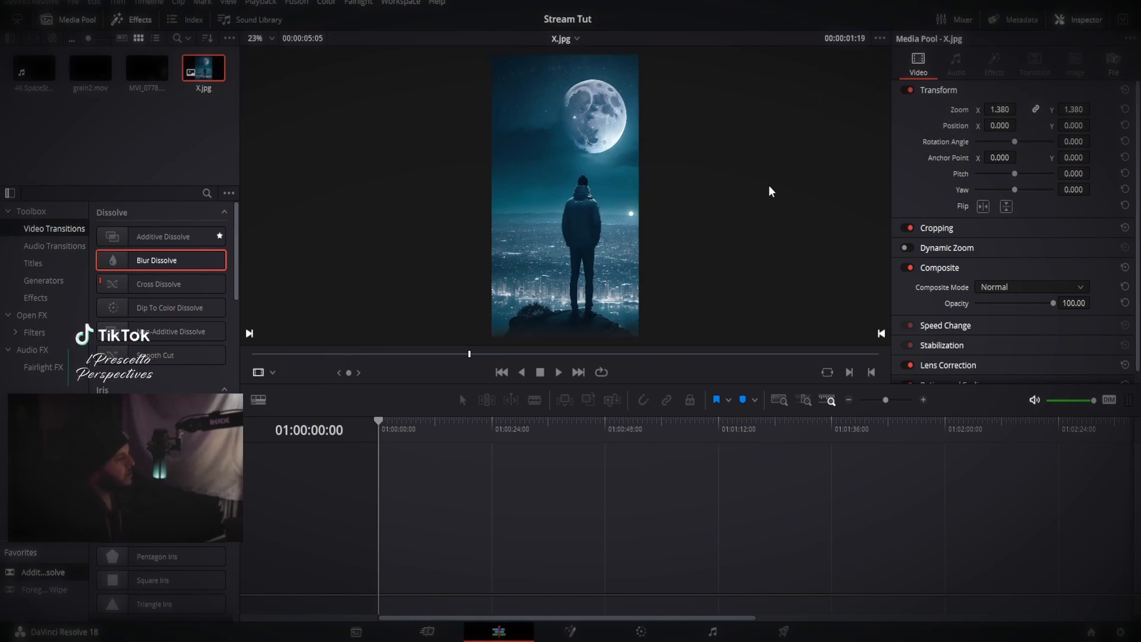
left_click(913, 92)
left_click(913, 92)
left_click(913, 92)
left_click(914, 93)
left_click_drag(203, 69, 383, 516)
key("ctrl+z")
key("ctrl+z")
Place X.jpg at the start of the timeline and toggle its Transform settings to compare the framing
left_click_drag(206, 72, 402, 504)
left_click_drag(408, 433, 435, 437)
left_click(909, 89)
left_click(909, 89)
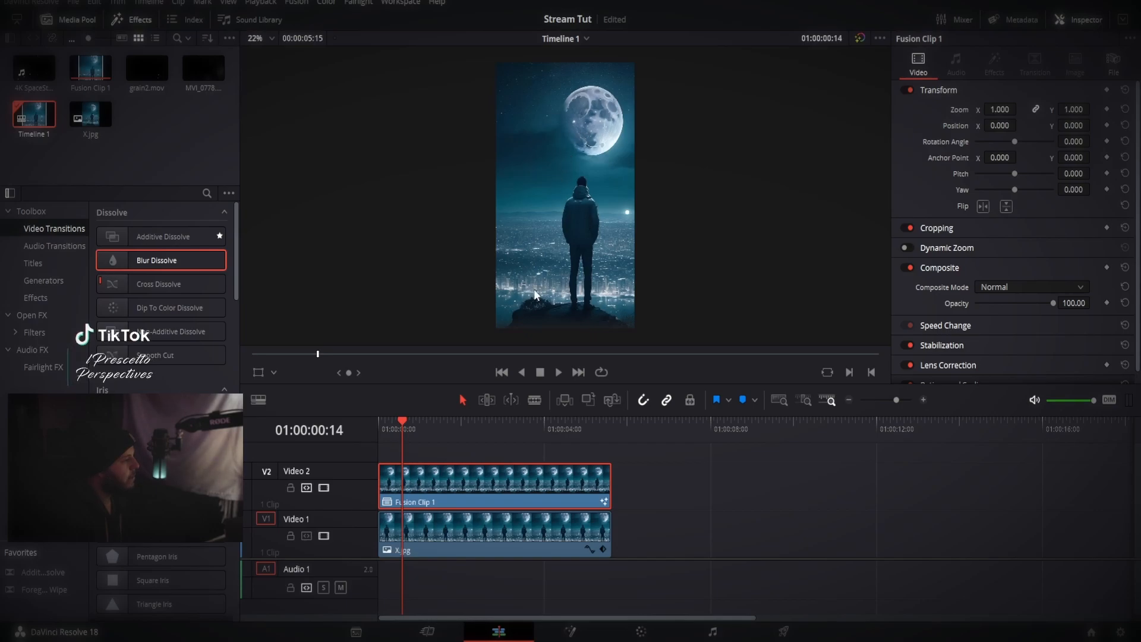
Add a Polygon mask to MediaIn1 in the Fusion composition of Fusion Clip 1 at its first frame, with the mask disabled
left_click_drag(413, 427, 499, 433)
key("Home")
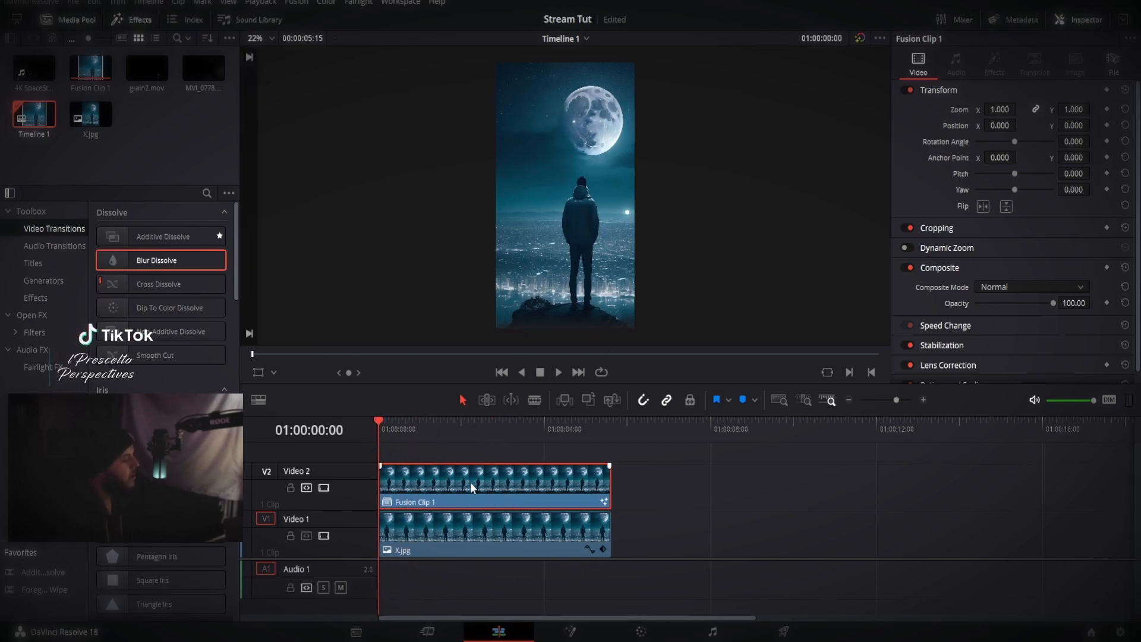
left_click(569, 631)
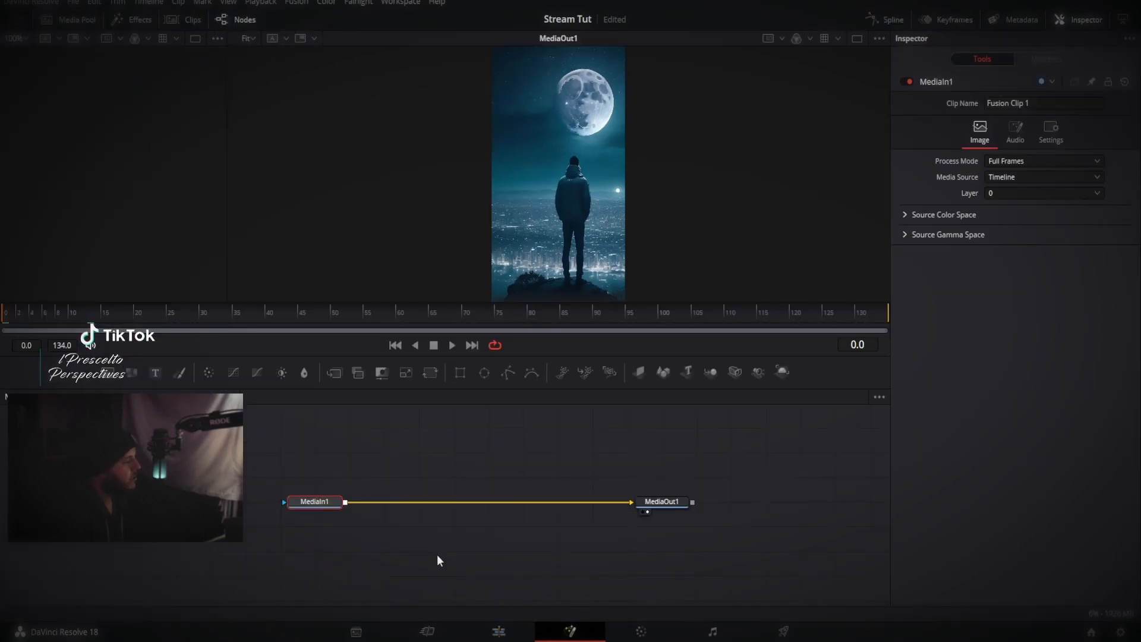
left_click(506, 369)
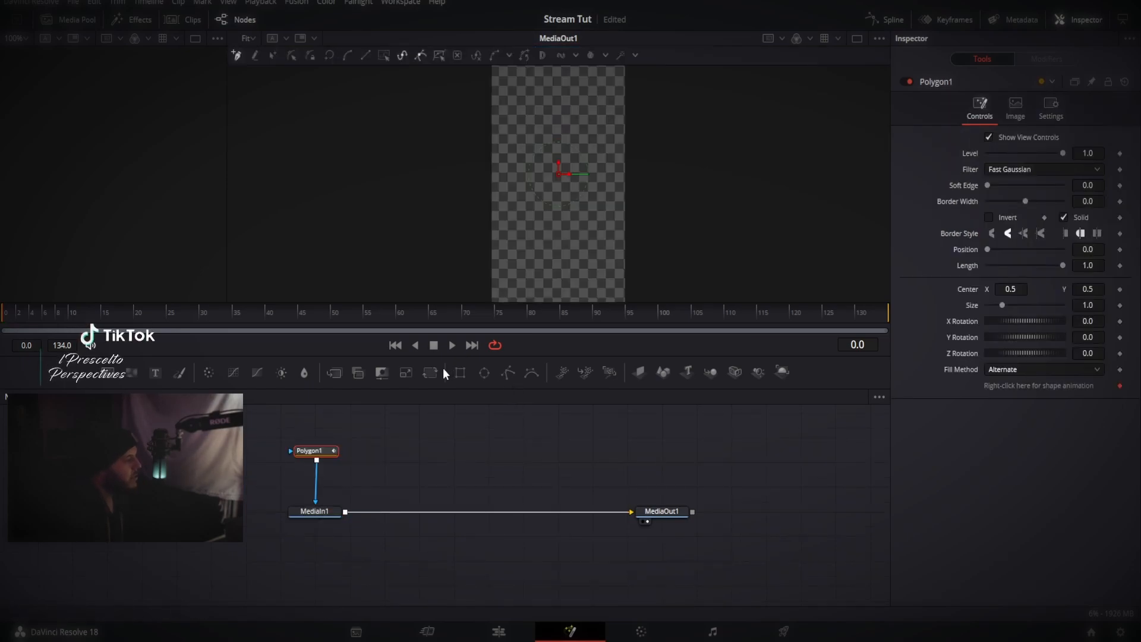
left_click(907, 82)
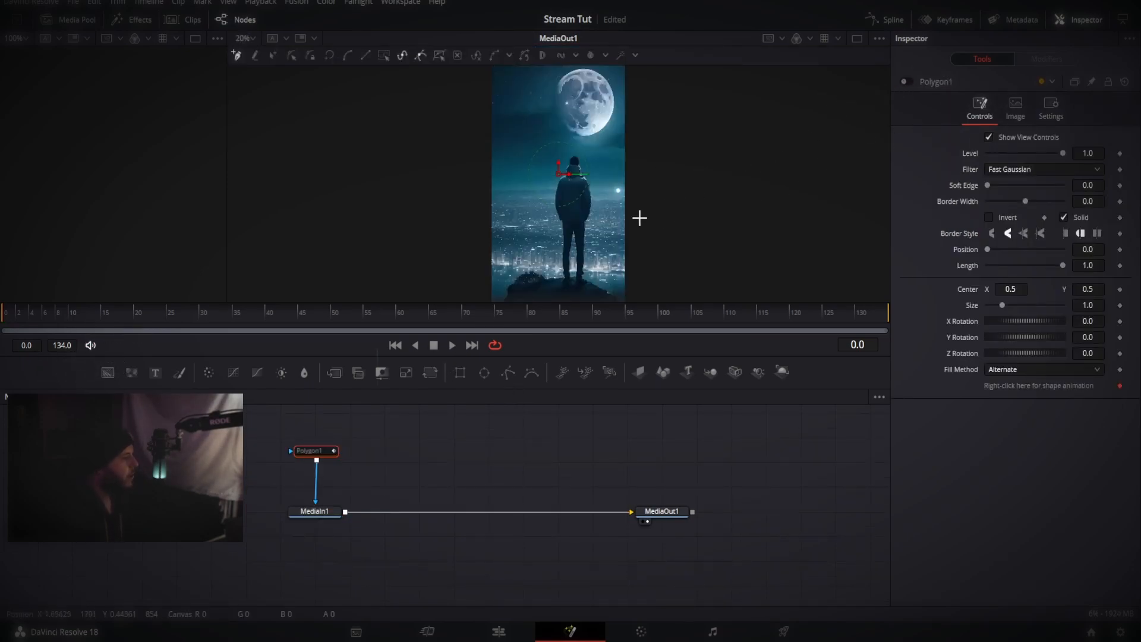
Enlarge the viewer and start the polygon mask at the man's left ankle, tracing up the outer edge of the lower leg
scroll(579, 232, "up", 5)
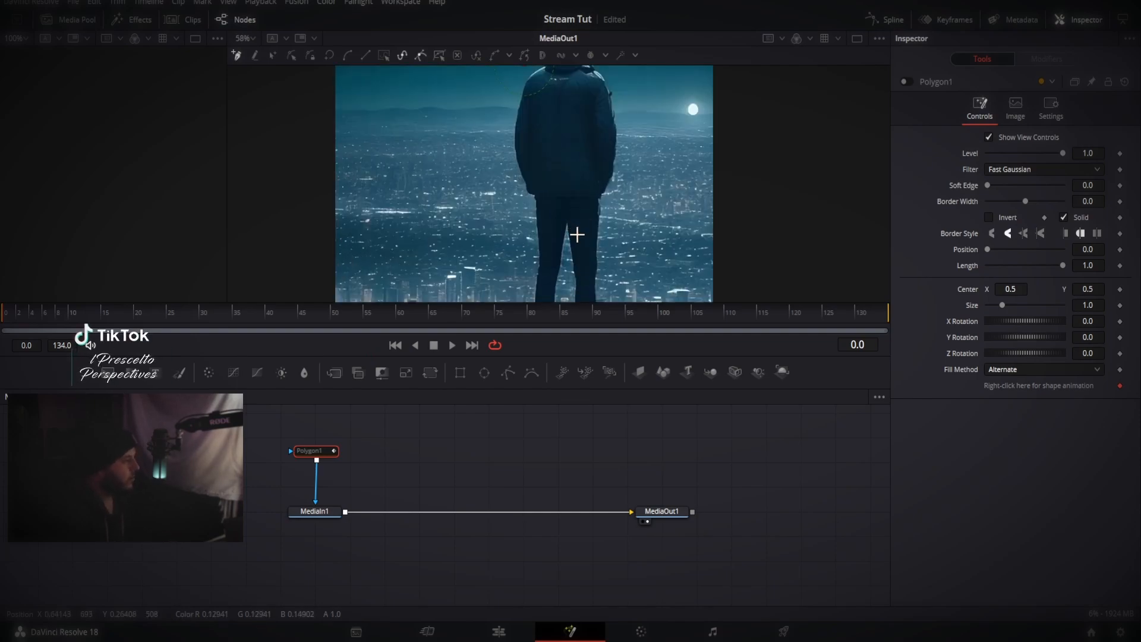
left_click_drag(499, 302, 469, 520)
scroll(522, 408, "down", 3)
scroll(544, 431, "up", 3)
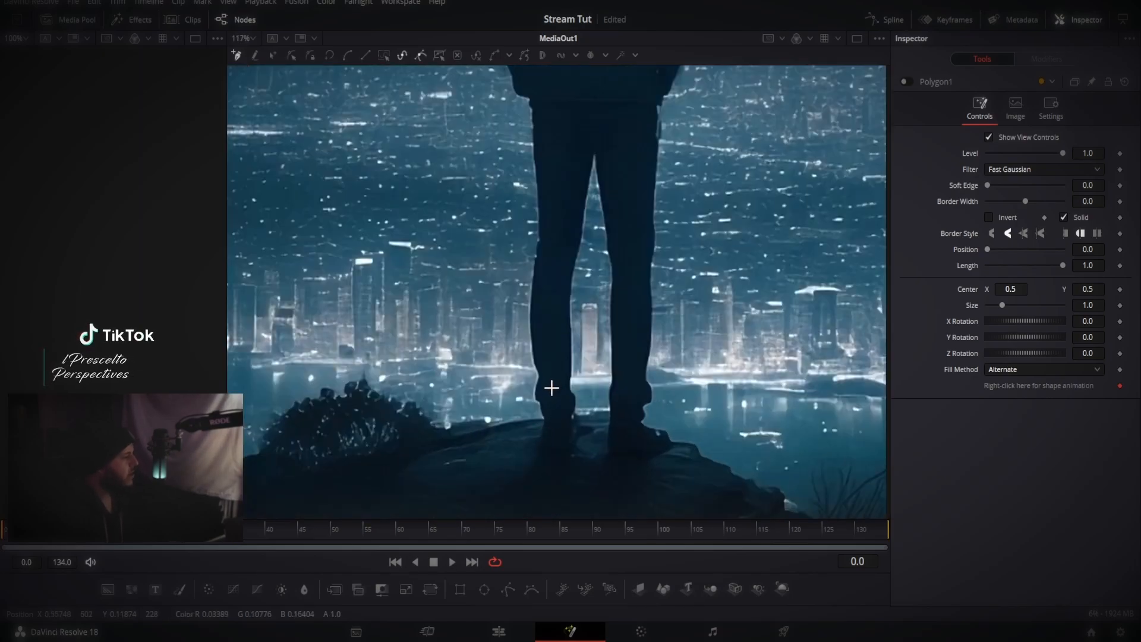
scroll(543, 424, "down", 5)
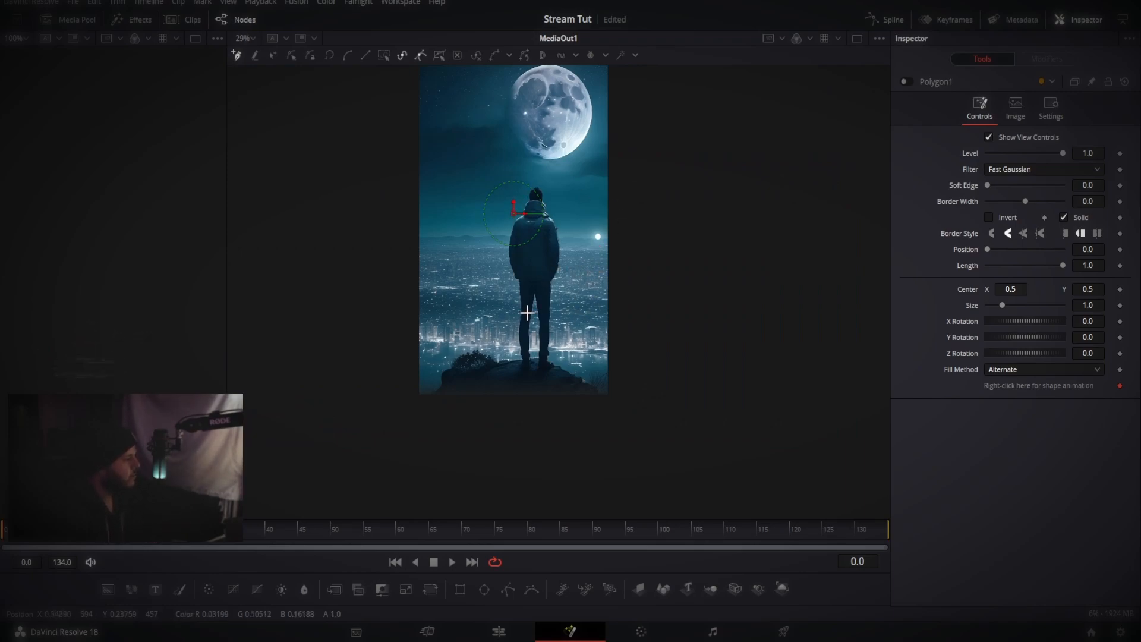
scroll(522, 308, "up", 4)
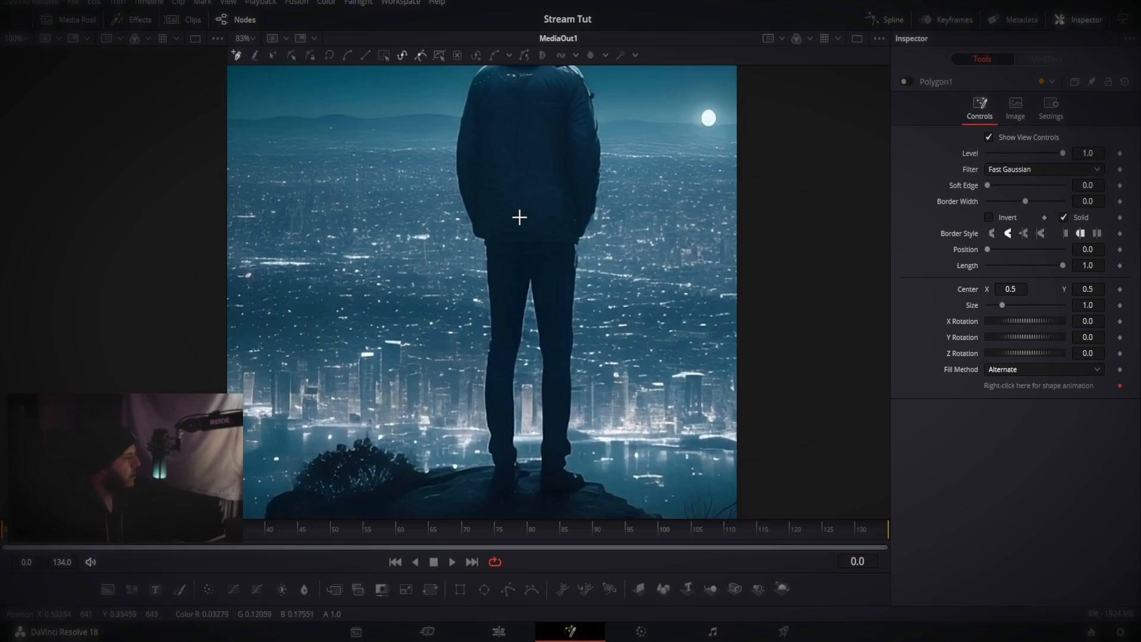
left_click_drag(519, 222, 589, 196)
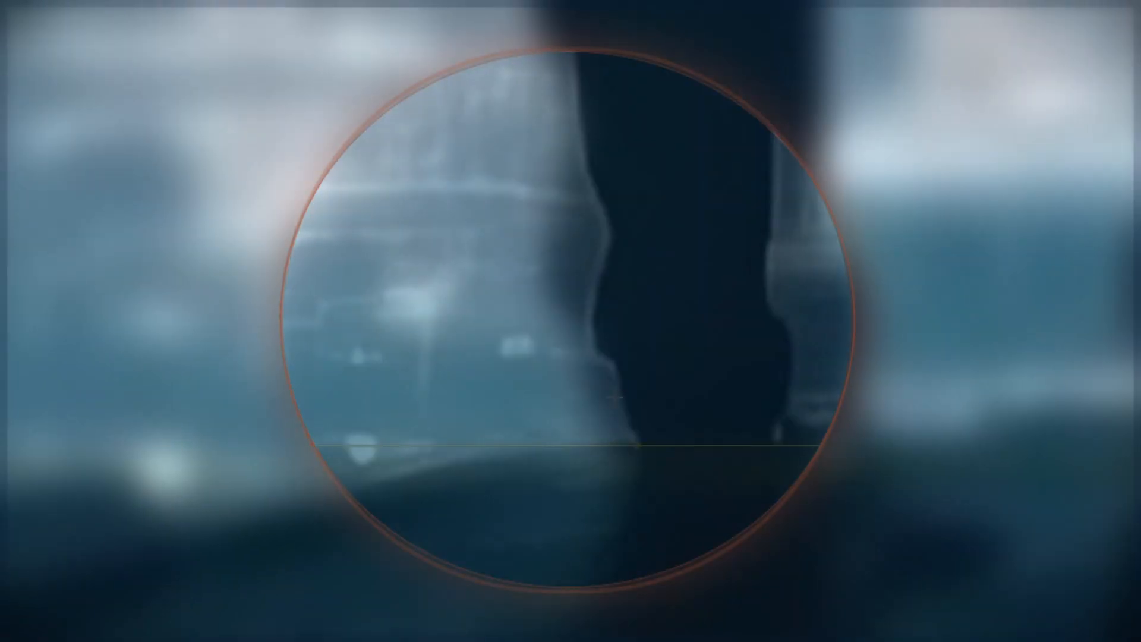
left_click(615, 396)
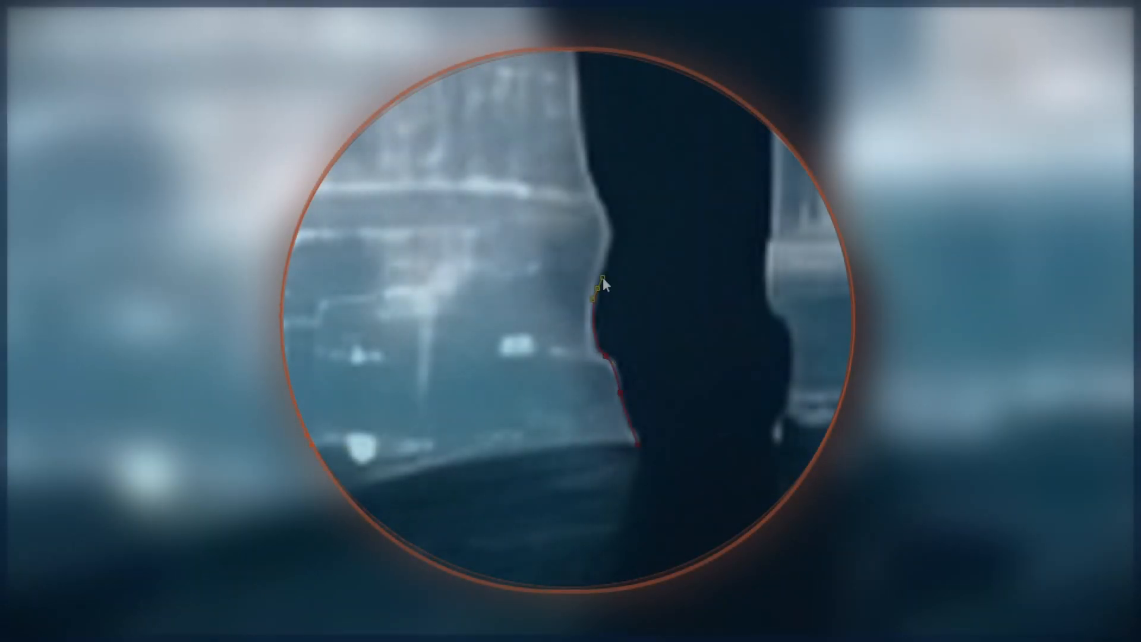
left_click(597, 292)
left_click(559, 279)
left_click(547, 190)
left_click(545, 209)
left_click(554, 254)
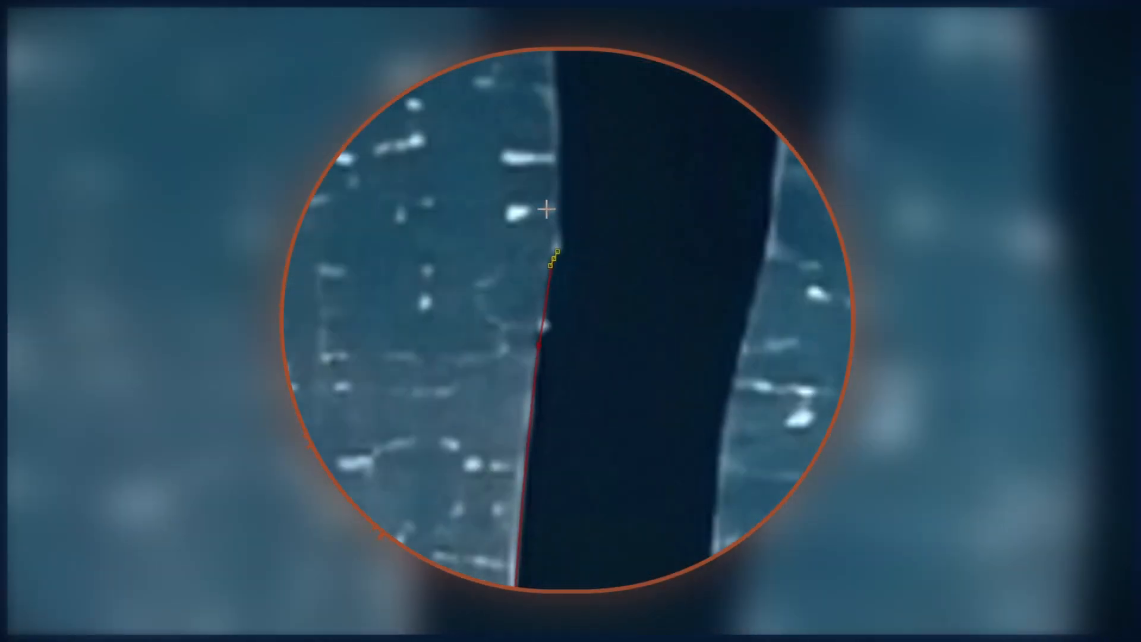
Continue the mask outline up the man's left thigh and along the lower left edge of the jacket
left_click(545, 208)
left_click(542, 240)
left_click(539, 239)
left_click(512, 213)
left_click(526, 328)
left_click(515, 286)
left_click(482, 273)
left_click(441, 230)
left_click(423, 157)
left_click(470, 306)
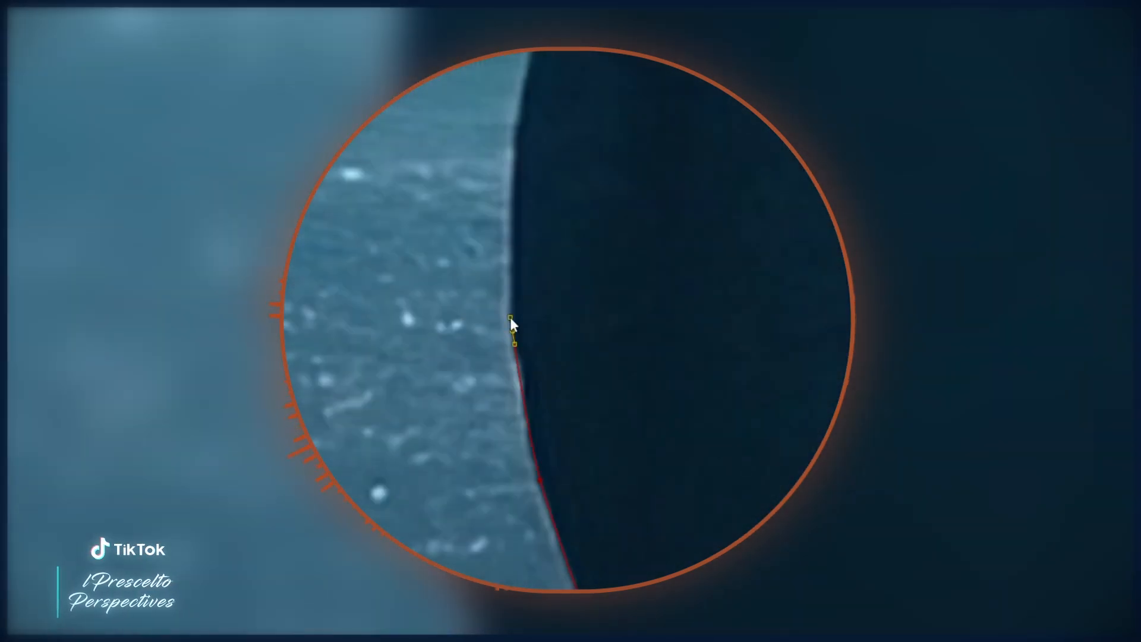
Trace the mask along the jacket's upper left sleeve and over the shoulder to the base of the hood
left_click(515, 140)
left_click(400, 276)
left_click(412, 213)
left_click(443, 176)
left_click(520, 219)
left_click(516, 181)
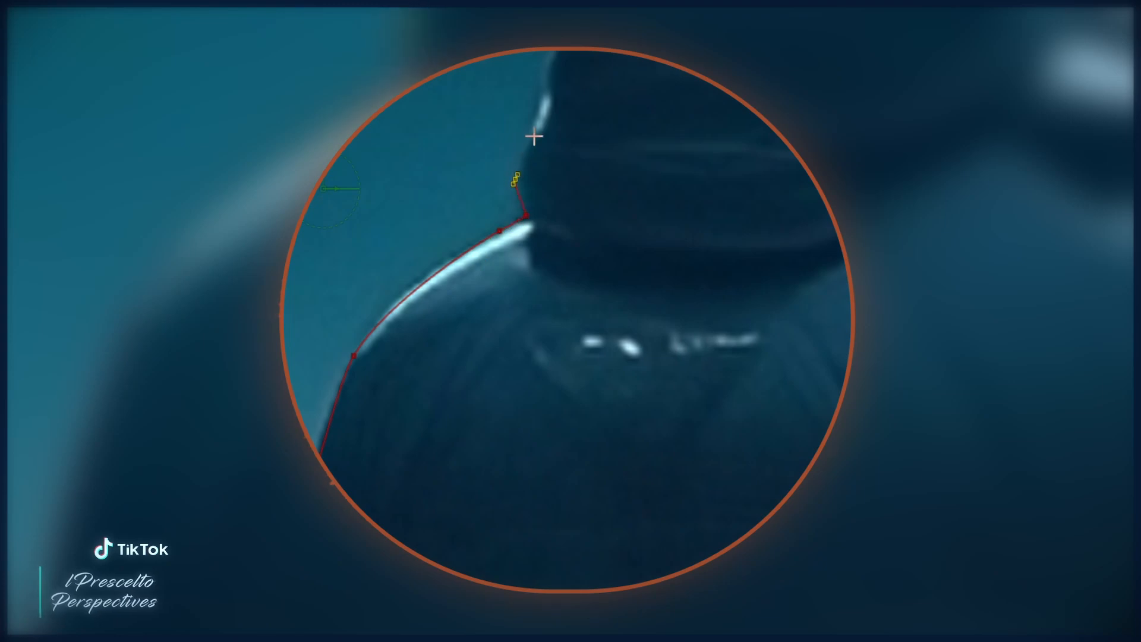
Trace the mask up the left edge of the hood to the lower left side of the hat
left_click(495, 338)
left_click(506, 267)
left_click(527, 205)
left_click(587, 152)
left_click(560, 305)
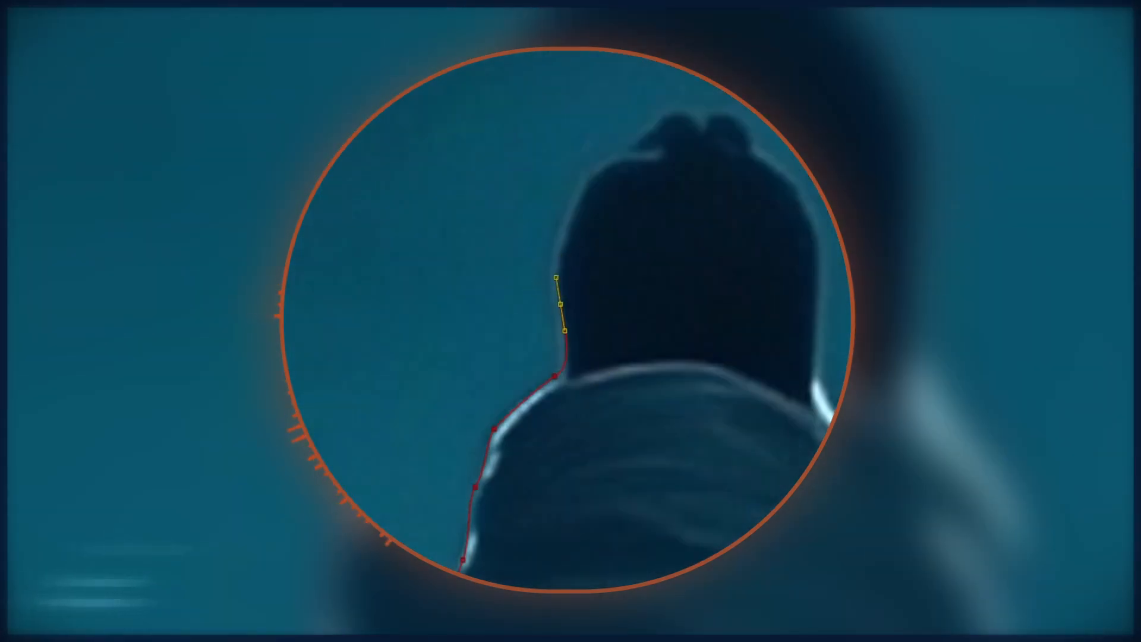
Outline the left side and top of the man's hat with mask points
left_click(590, 176)
left_click(654, 126)
left_click_drag(688, 139, 649, 258)
left_click(639, 233)
left_click(663, 246)
left_click(682, 234)
left_click(709, 252)
Continue the mask outline down the right side of the hat to where it meets the hood
left_click_drag(733, 280, 634, 219)
left_click(623, 225)
left_click(682, 297)
left_click_drag(724, 313, 727, 146)
left_click(687, 262)
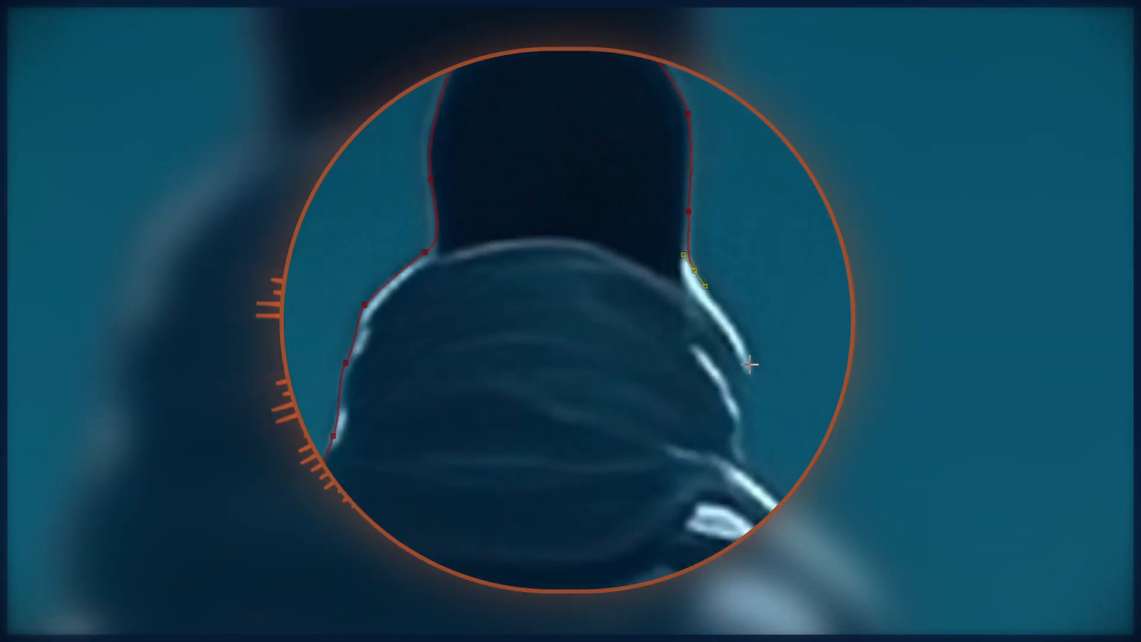
Trace the mask along the right edge of the hood and the shoulder, undoing misplaced points
left_click(751, 364)
left_click(635, 301)
left_click(711, 416)
left_click(599, 250)
left_click(644, 336)
left_click(644, 380)
left_click_drag(648, 472, 546, 260)
key("ctrl+z")
left_click_drag(554, 153, 553, 173)
left_click(544, 190)
left_click_drag(572, 298, 598, 191)
key("ctrl+z")
Continue the mask outline down the jacket's right sleeve towards the hem
left_click(574, 310)
left_click_drag(606, 213, 598, 229)
left_click(604, 267)
left_click_drag(616, 352, 614, 134)
left_click_drag(610, 179, 609, 244)
left_click(594, 204)
left_click_drag(594, 205, 635, 136)
left_click_drag(636, 177, 632, 195)
left_click(628, 244)
left_click_drag(600, 272, 592, 285)
left_click_drag(571, 287, 672, 204)
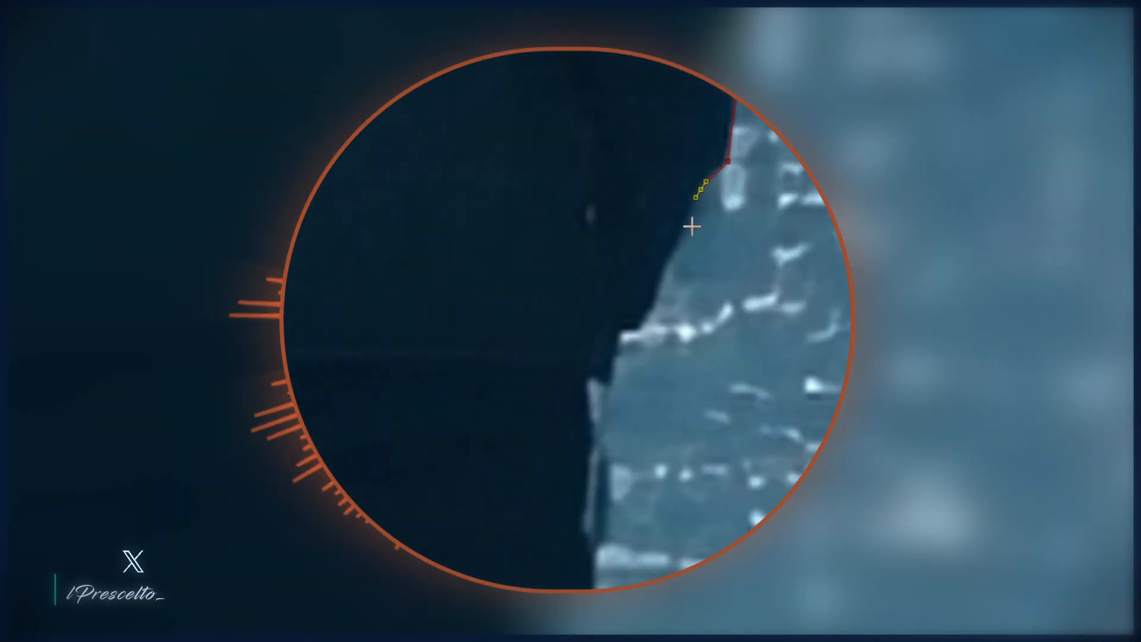
Trace the mask around the jacket's lower right hem and onto the right thigh, undoing a misplaced point
left_click(636, 328)
left_click_drag(520, 317, 624, 222)
left_click_drag(665, 379, 578, 222)
left_click(613, 187)
left_click_drag(612, 296, 647, 107)
key("ctrl+z")
left_click(607, 258)
Continue the mask outline down the outer edge of the man's right leg to the ankle
left_click(583, 352)
left_click_drag(627, 380, 647, 107)
left_click_drag(605, 224, 610, 263)
left_click_drag(588, 414, 618, 119)
left_click_drag(586, 325, 582, 346)
left_click_drag(600, 420, 634, 147)
left_click_drag(624, 143, 634, 159)
Outline the man's right ankle and shoe with mask points
left_click_drag(638, 240, 605, 281)
left_click_drag(606, 322, 658, 375)
left_click_drag(709, 383, 719, 395)
left_click_drag(735, 433, 738, 441)
left_click_drag(761, 313, 746, 325)
Extend the mask from the right shoe to just below the image's bottom edge and back up towards the left foot
left_click(694, 357)
left_click(739, 510)
left_click(306, 515)
left_click(480, 260)
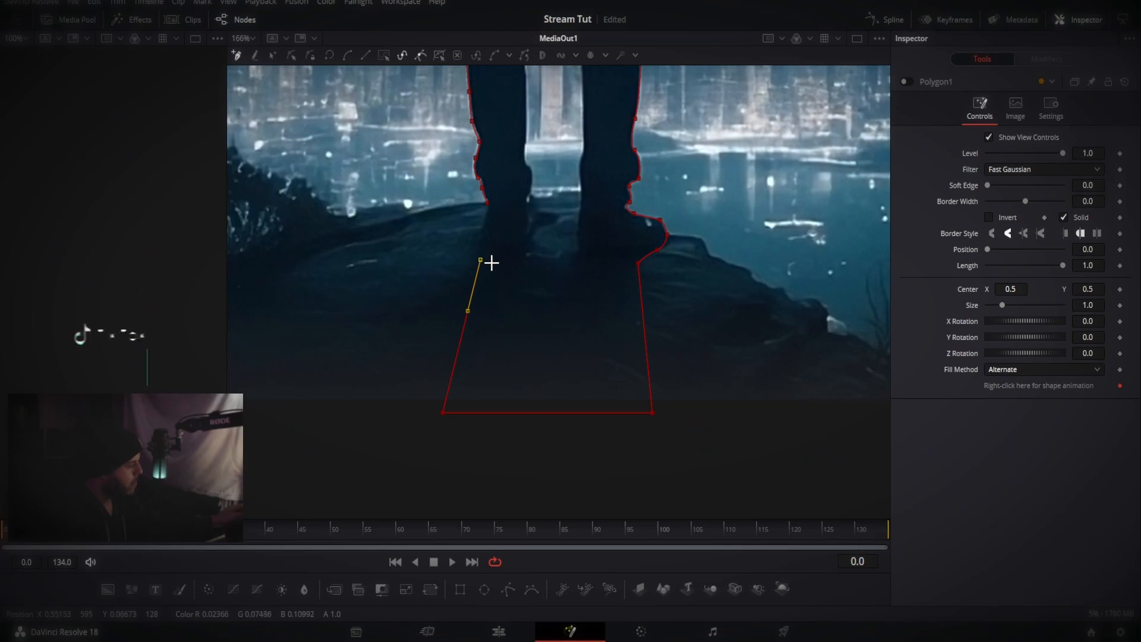
Close the polygon mask at its starting point on the man's left ankle
scroll(493, 256, "up", 2, "ctrl")
scroll(504, 232, "up", 3)
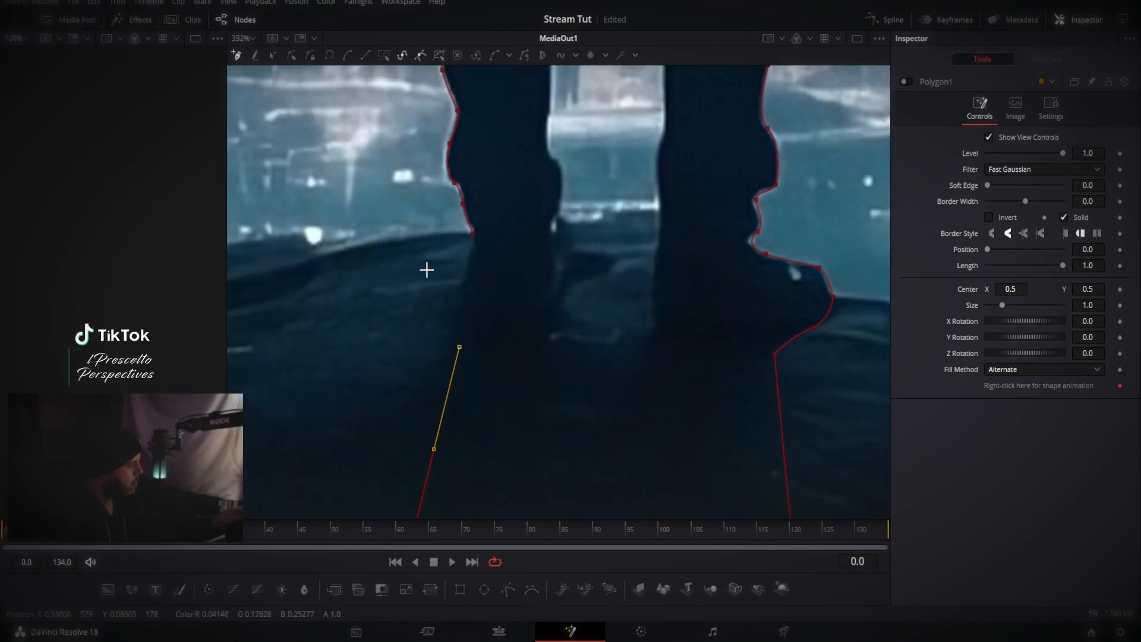
left_click_drag(468, 281, 467, 269)
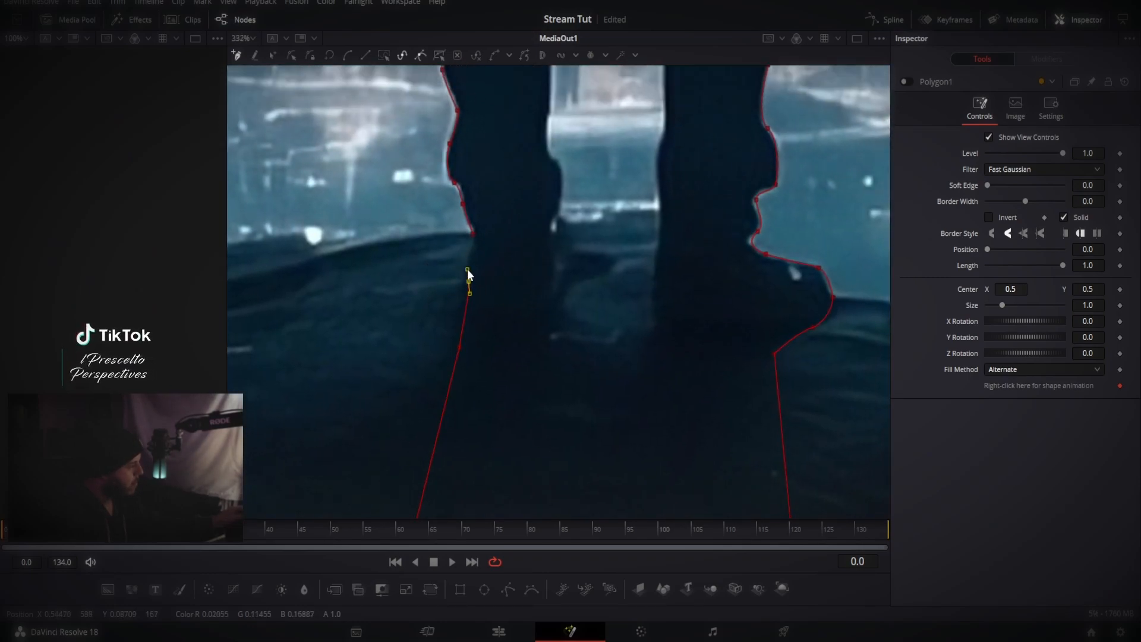
left_click(474, 235)
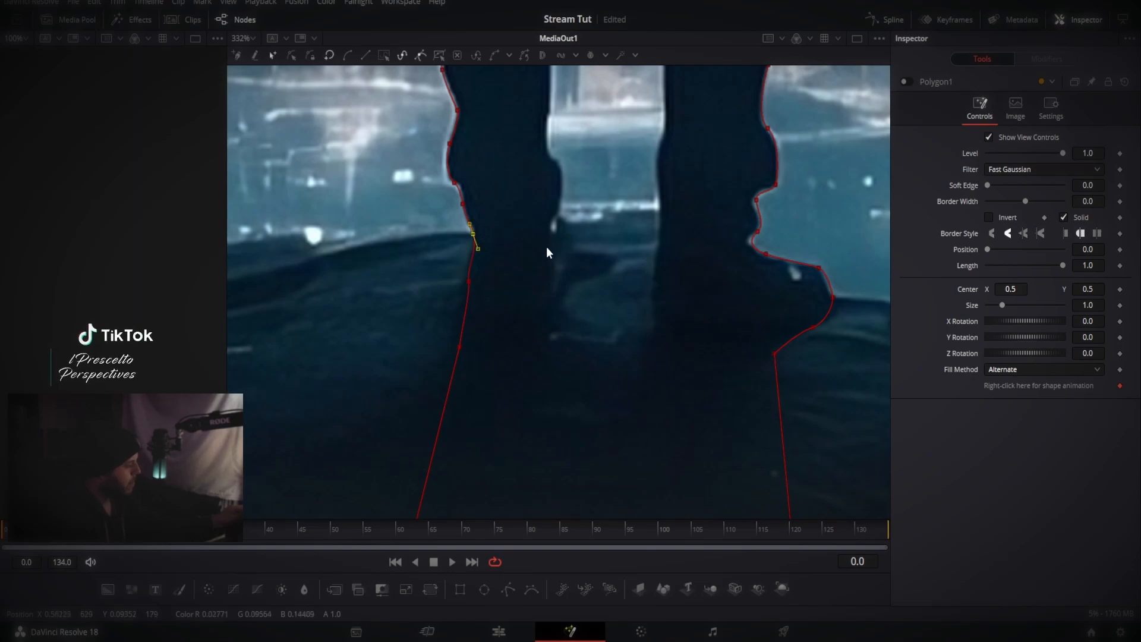
Enable the Polygon1 mask, toggling it off and on to compare the cutout with the full image
key("shift+z")
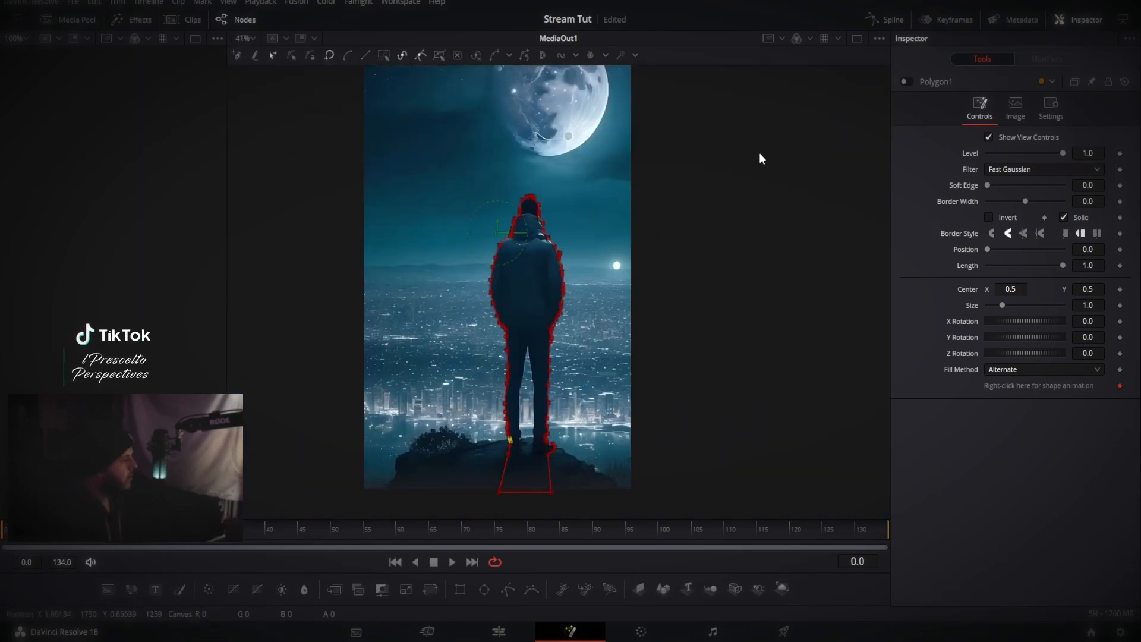
left_click(904, 82)
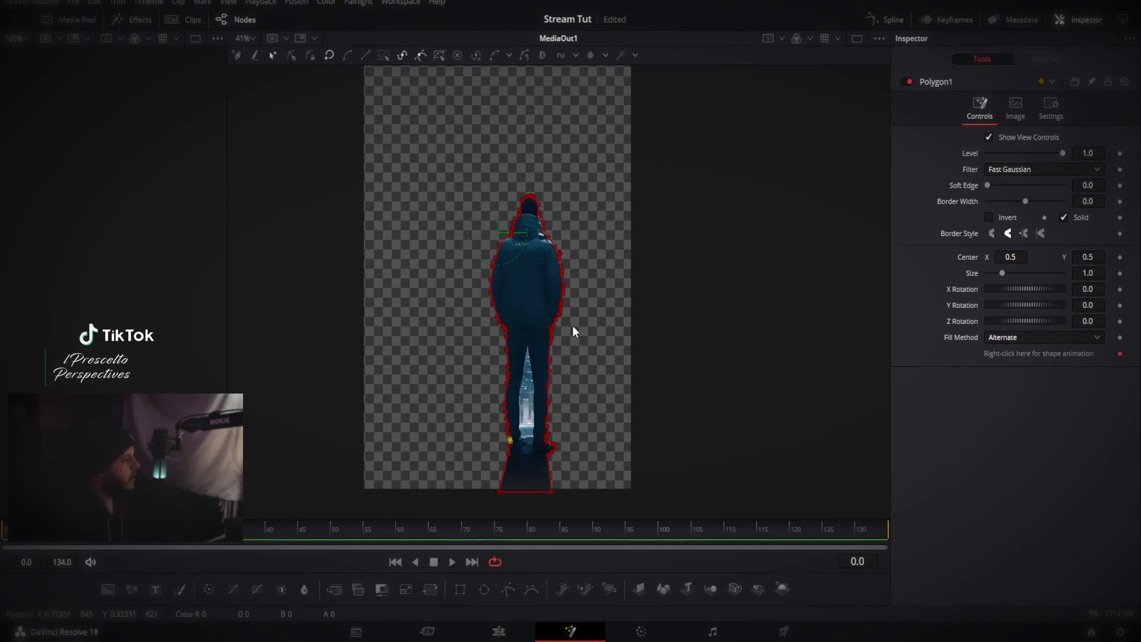
left_click(905, 82)
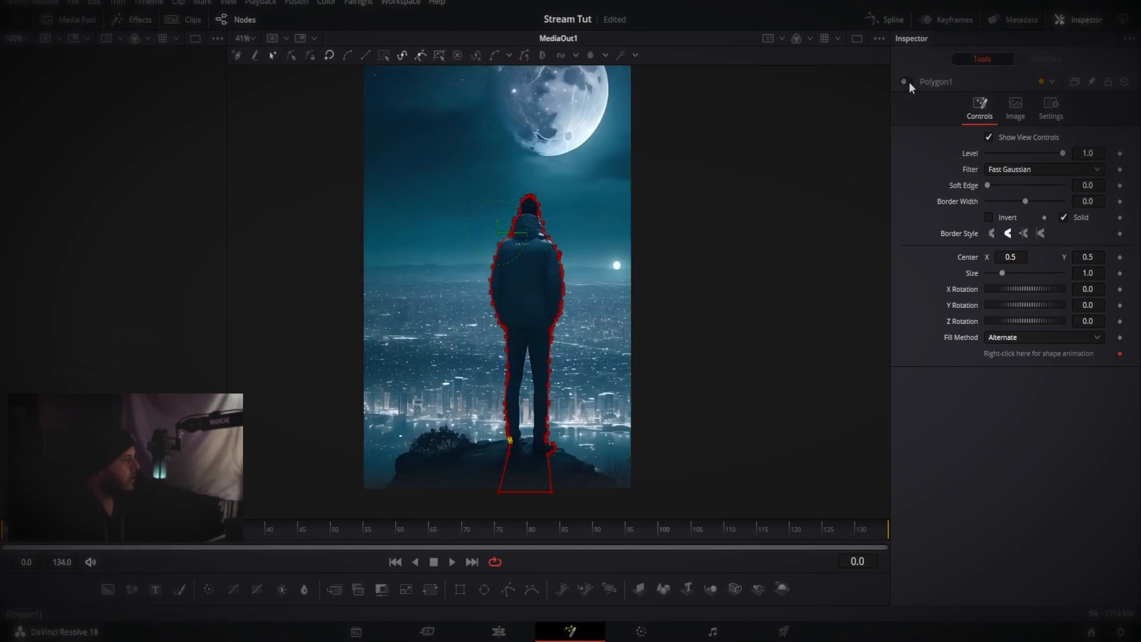
left_click(905, 82)
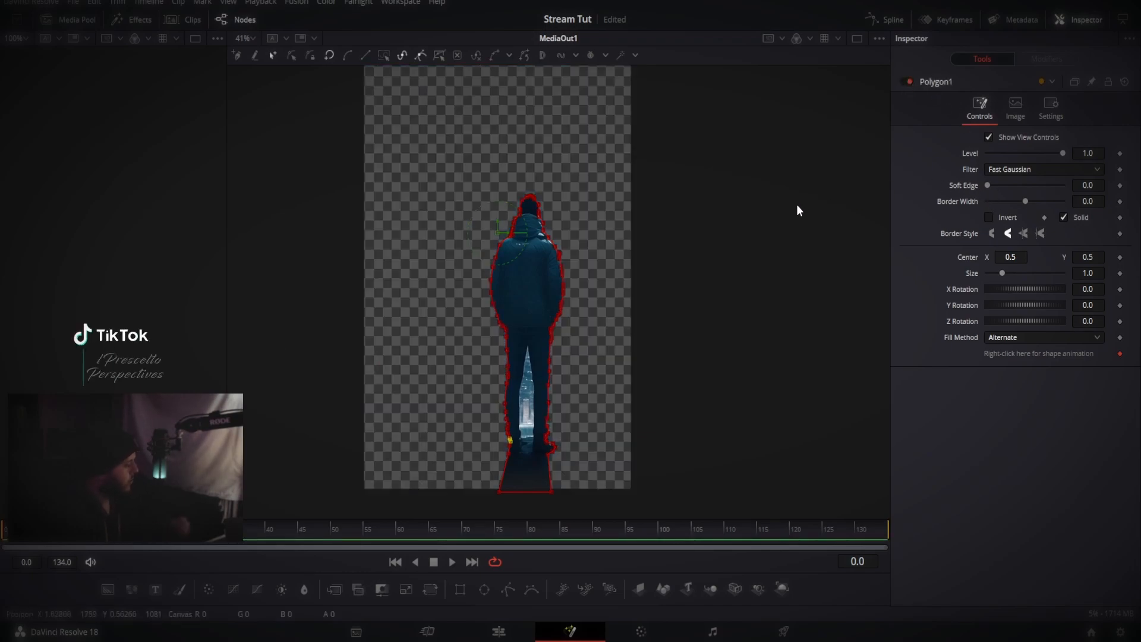
Set the Polygon1 mask's Soft Edge to 0.011 and check the jacket's outline
scroll(576, 279, "up", 5)
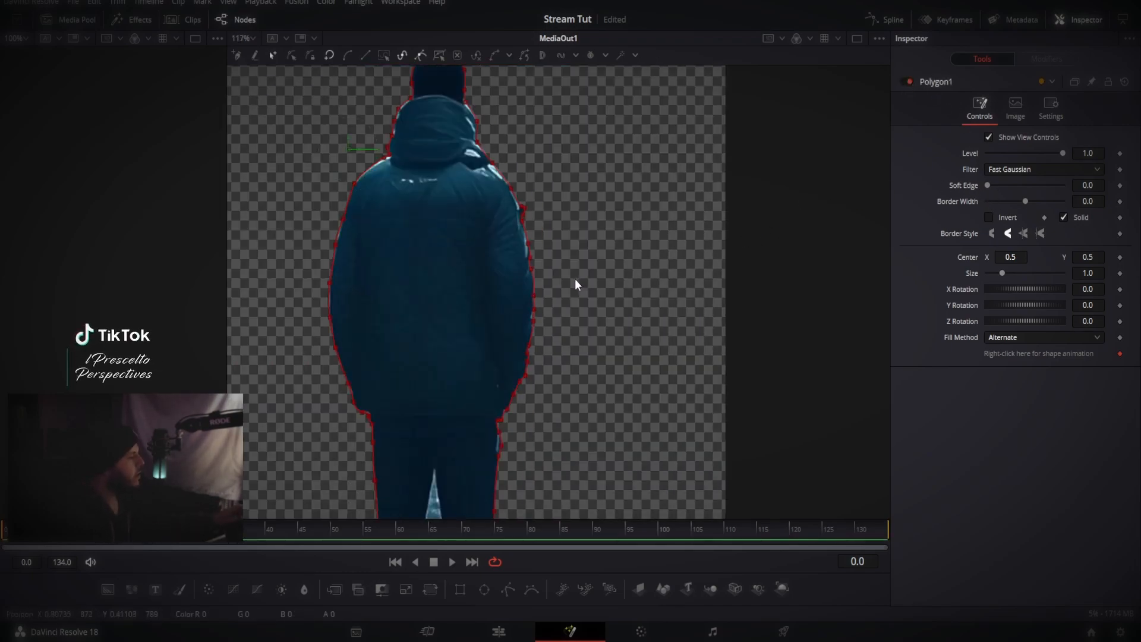
left_click_drag(987, 185, 991, 185)
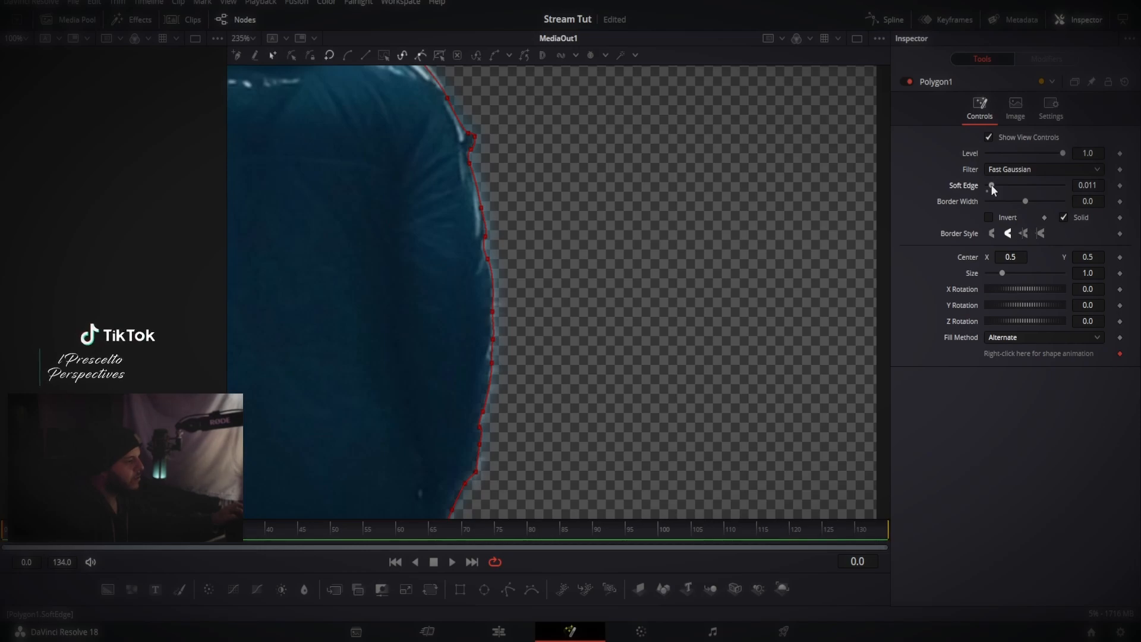
scroll(613, 272, "down", 5)
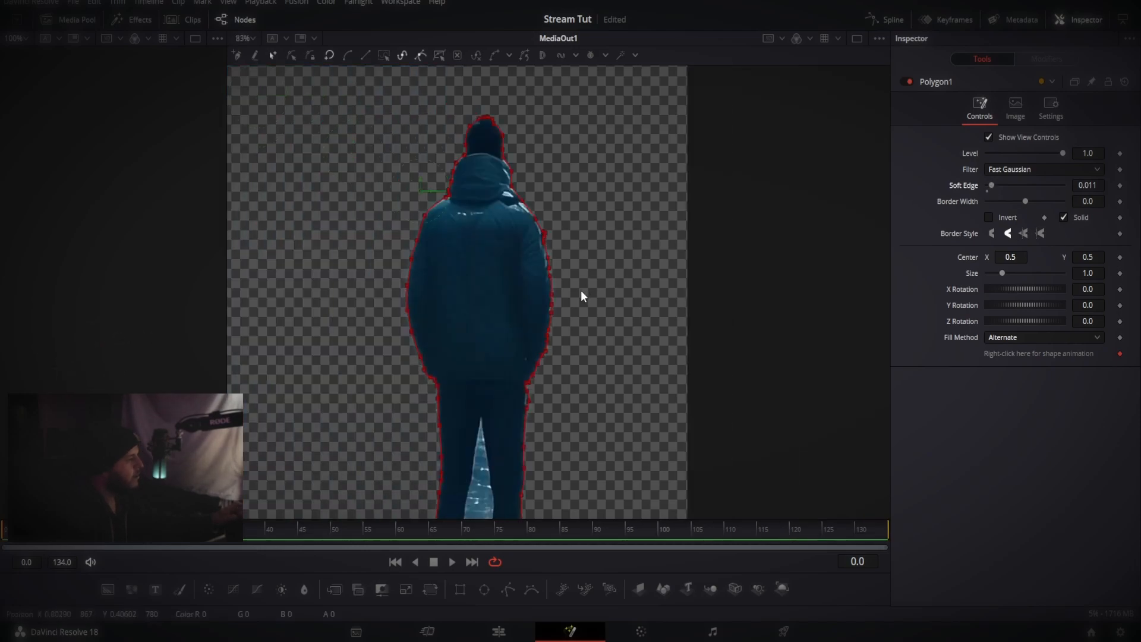
Return to the Edit page and disable the Video 1 track to view the cutout alone
left_click(500, 631)
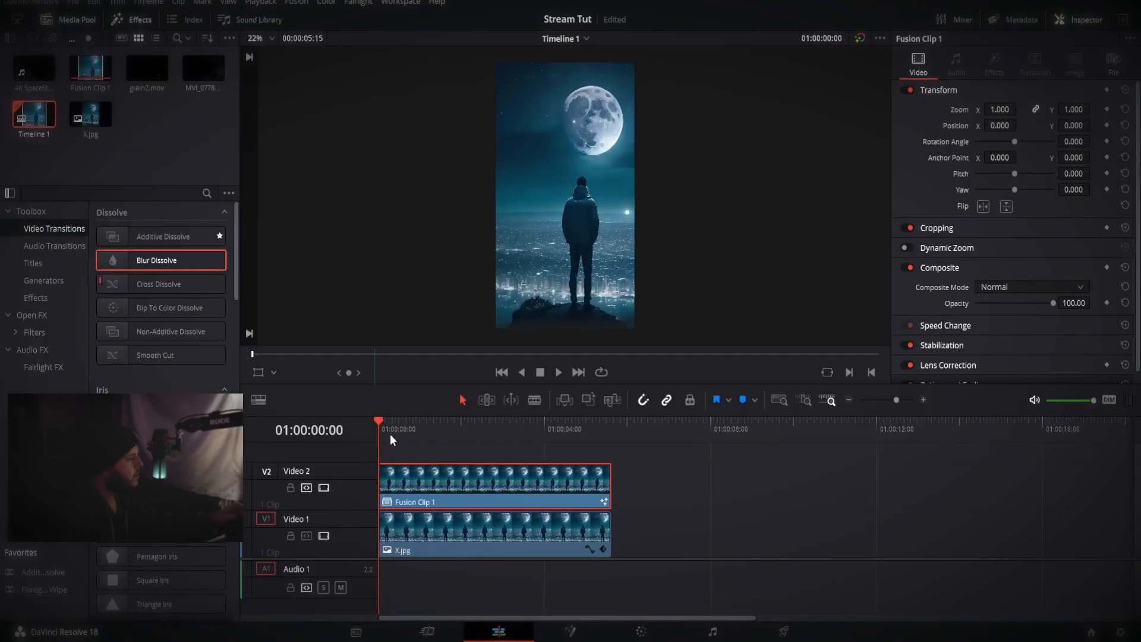
left_click(323, 536)
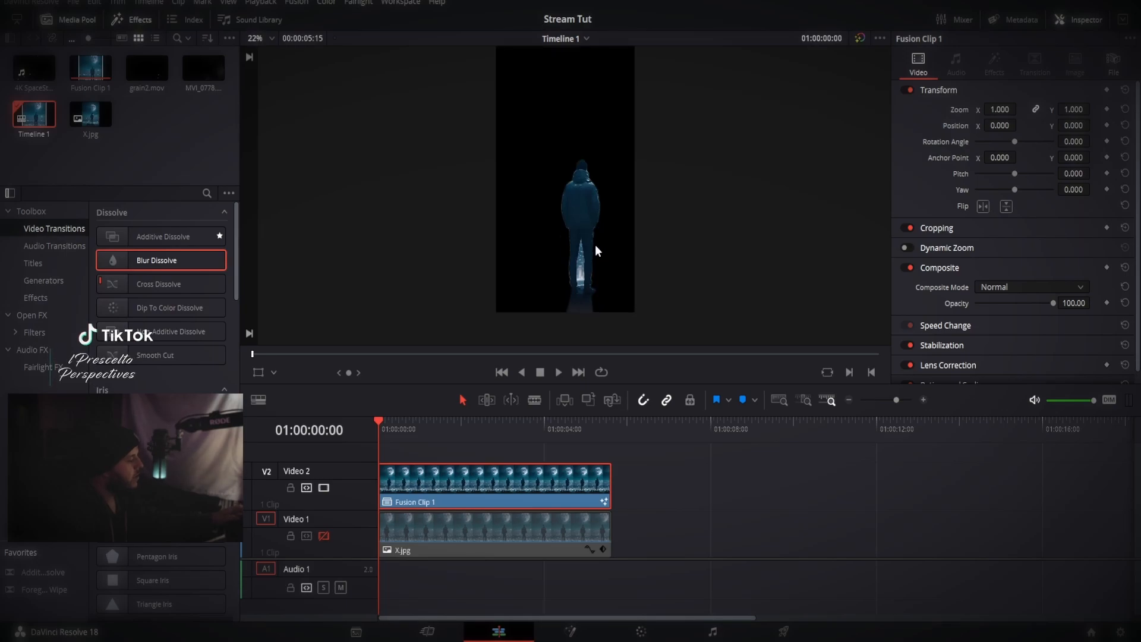
key("ctrl+z")
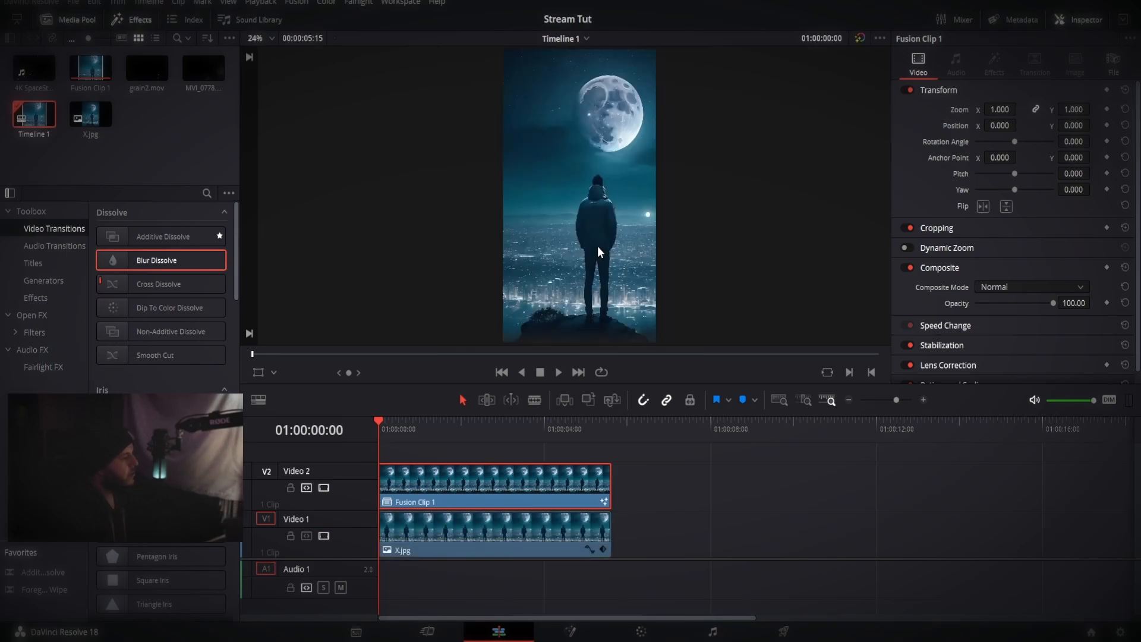
left_click(324, 536)
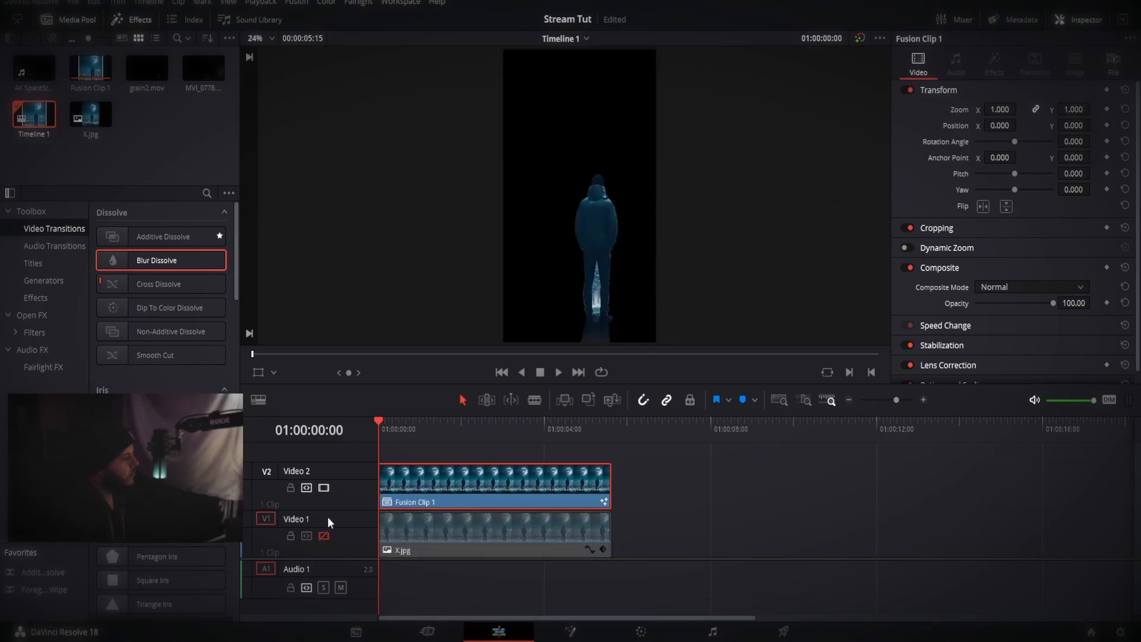
Turn the Video 1 track back on and toggle Video 2 off and on to compare the picture without the cutout
left_click(324, 487)
left_click(324, 535)
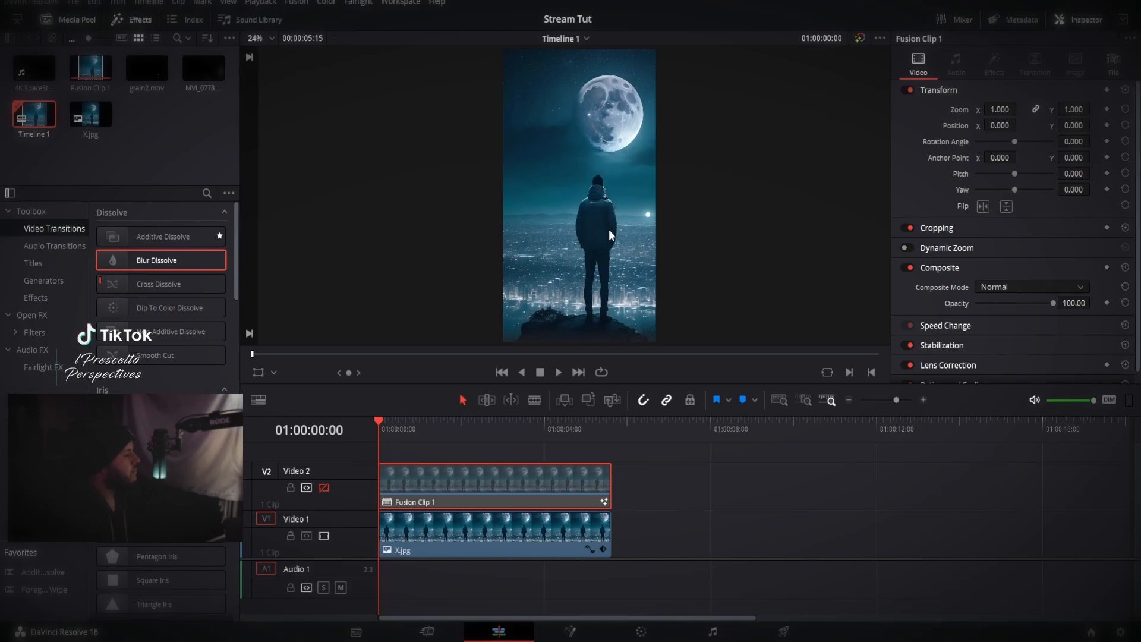
left_click(324, 487)
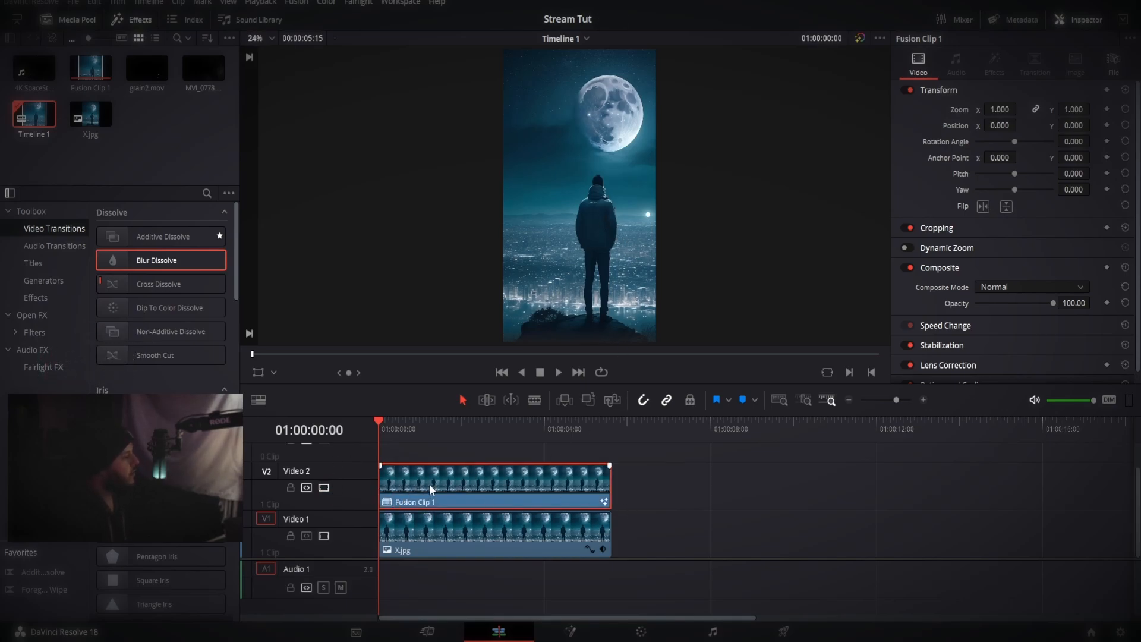
scroll(500, 500, "up", 1)
left_click(379, 426)
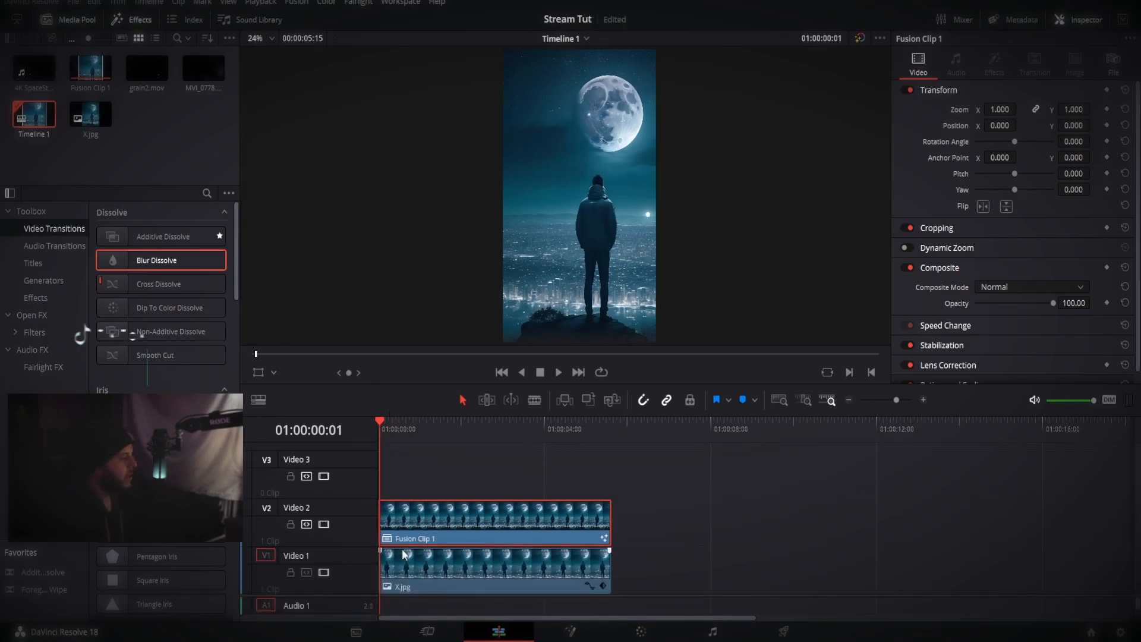
Play and scrub the timeline to review the zoom movement on the X.jpg background and the man
left_click(423, 565)
key("space")
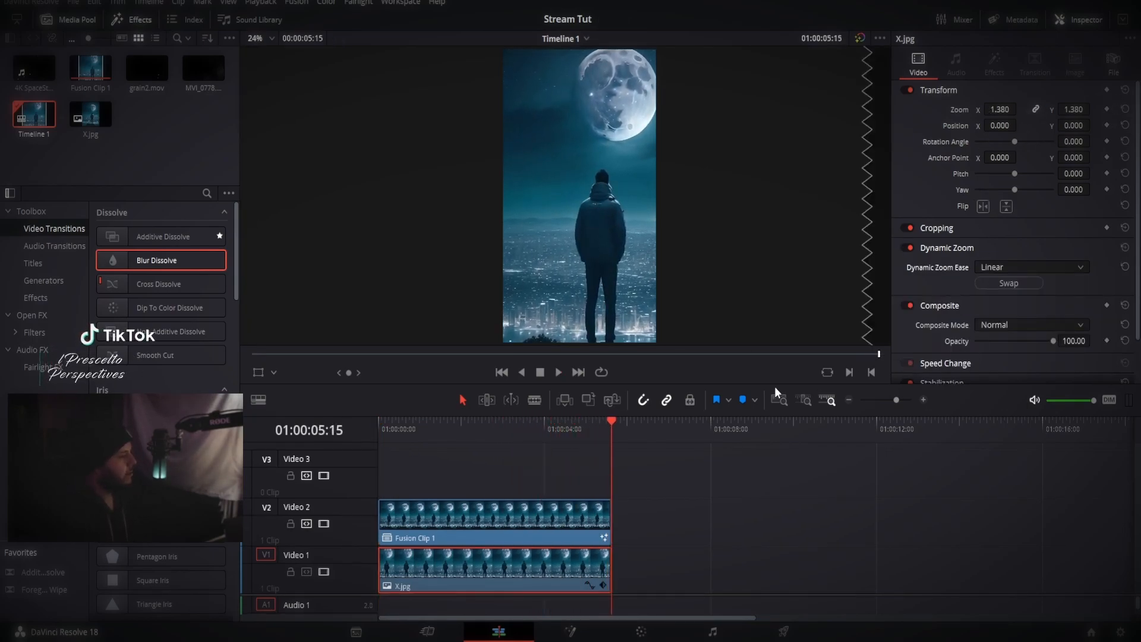
left_click_drag(543, 423, 357, 415)
key("space")
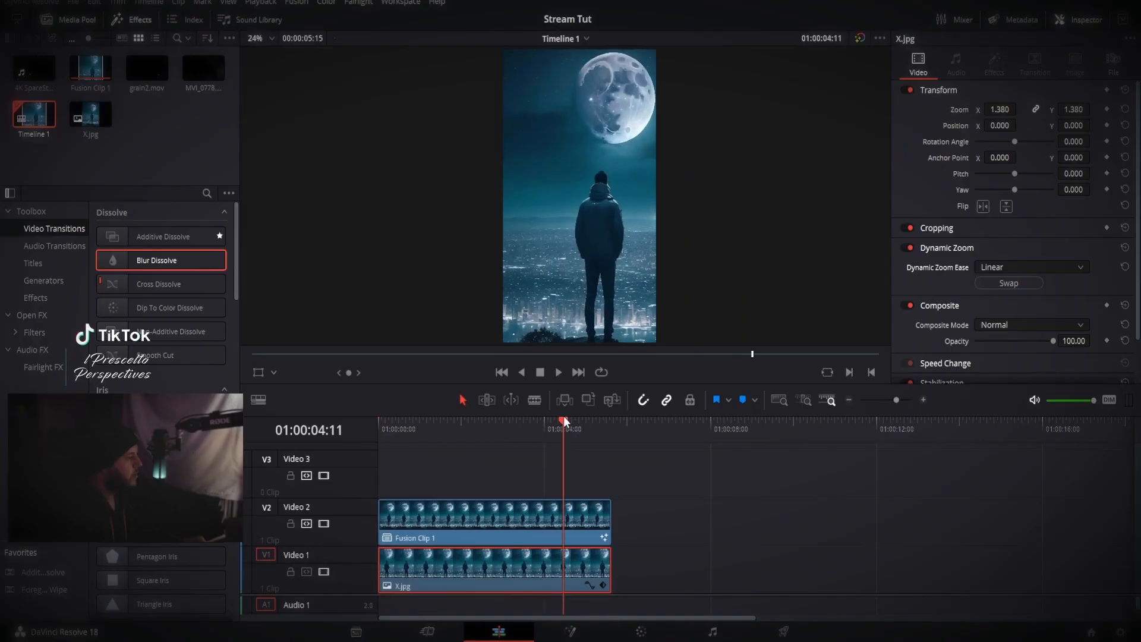
left_click_drag(448, 413, 449, 437)
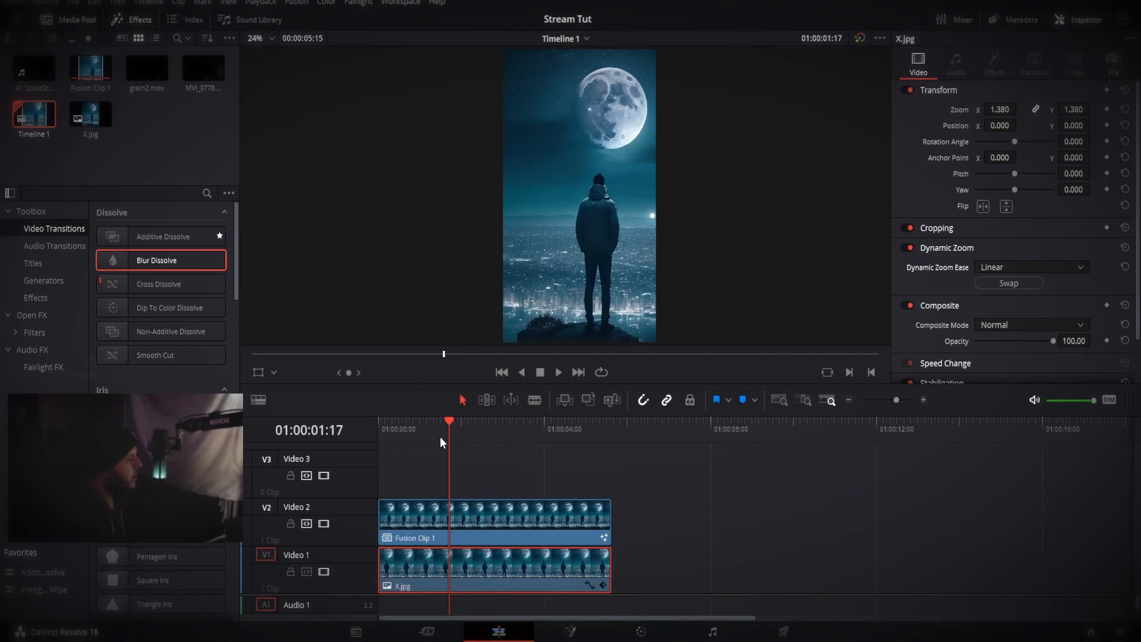
left_click_drag(440, 436, 398, 434)
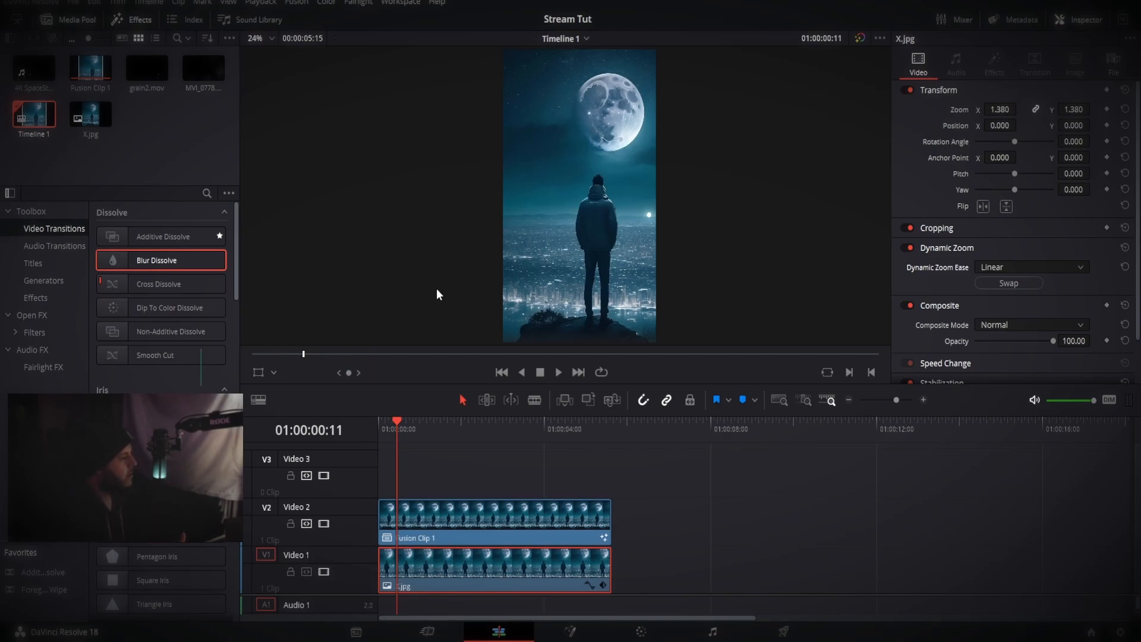
mouse_move(399, 422)
left_mouse_down()
mouse_move(576, 437)
mouse_move(568, 427)
mouse_move(383, 437)
left_mouse_up()
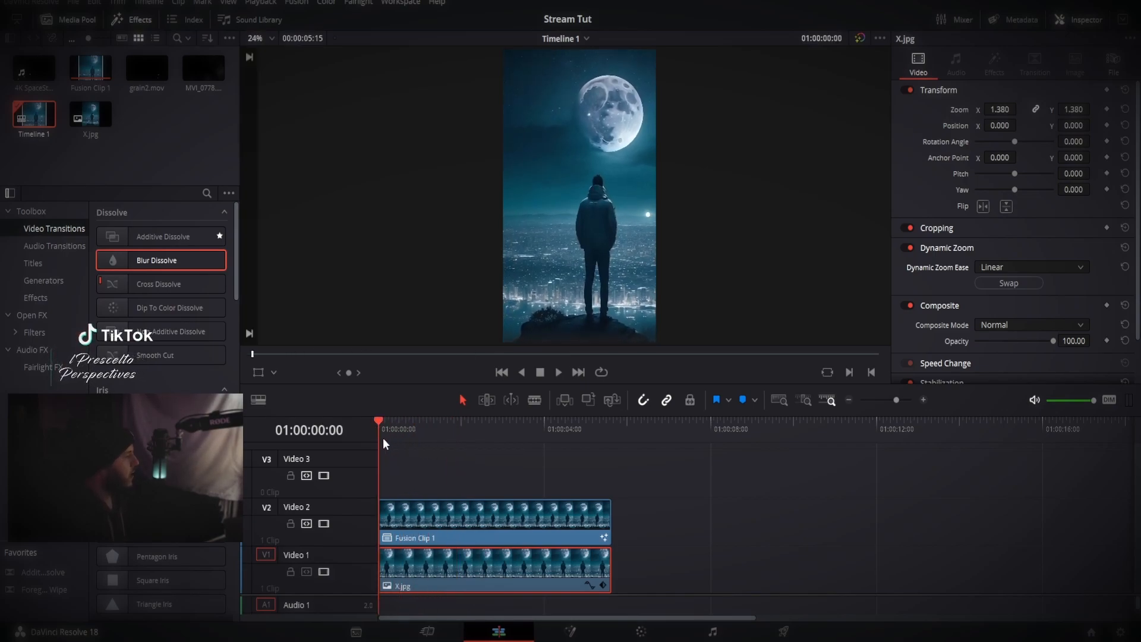
Preview 4K SpaceStar scene.mp4 and place it on Video 3 beneath Fusion Clip 1 on Video 4
left_click(34, 67)
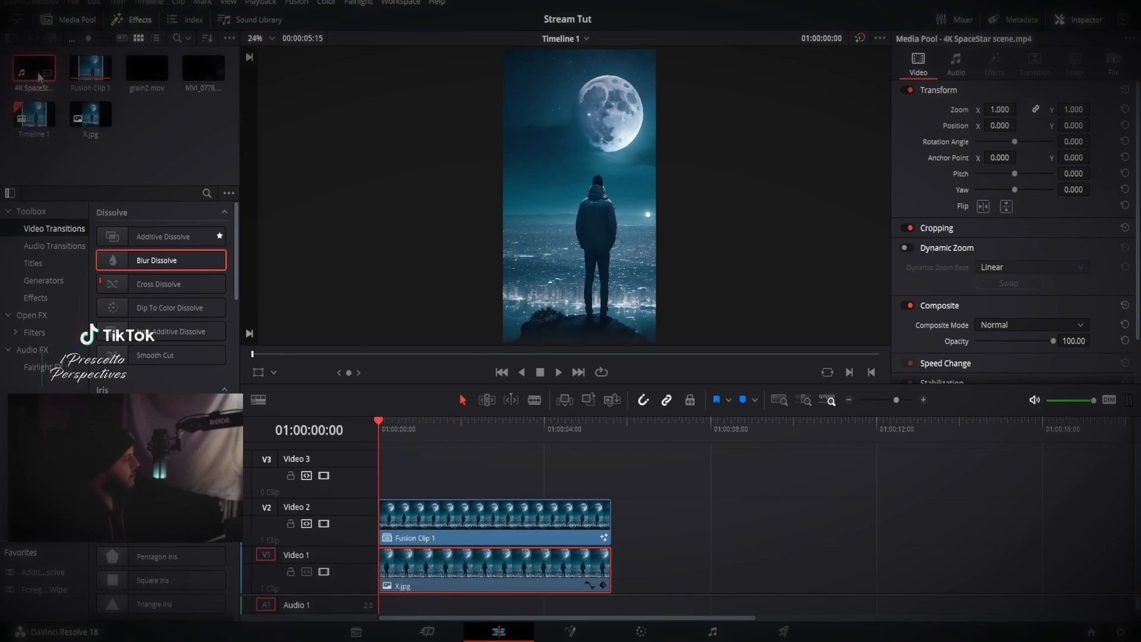
double_click(40, 81)
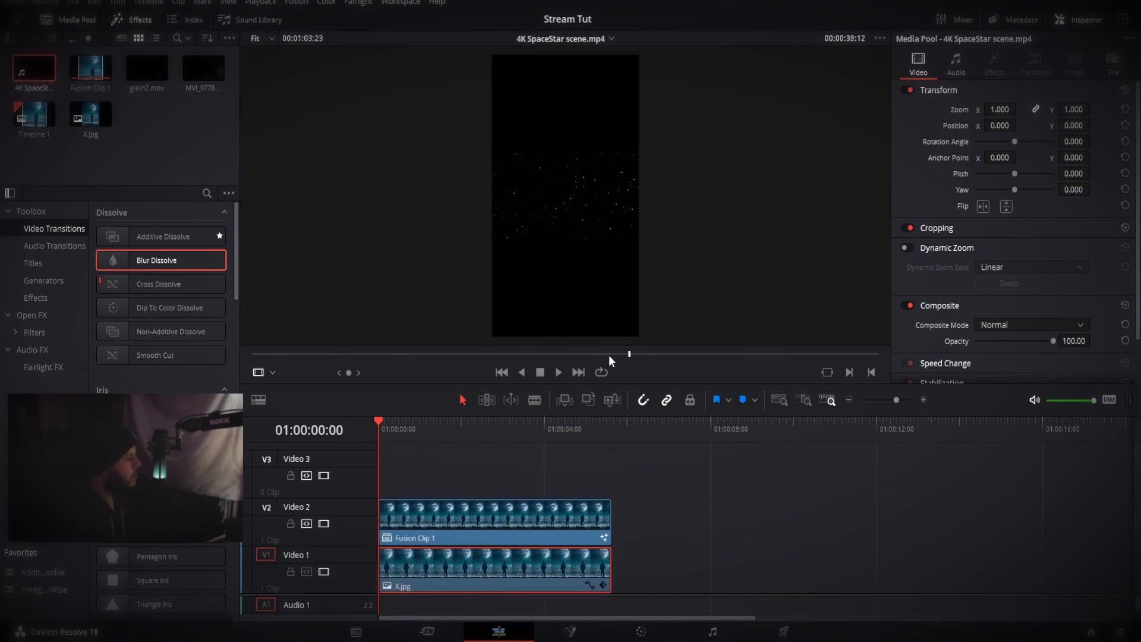
left_click_drag(304, 337, 646, 354)
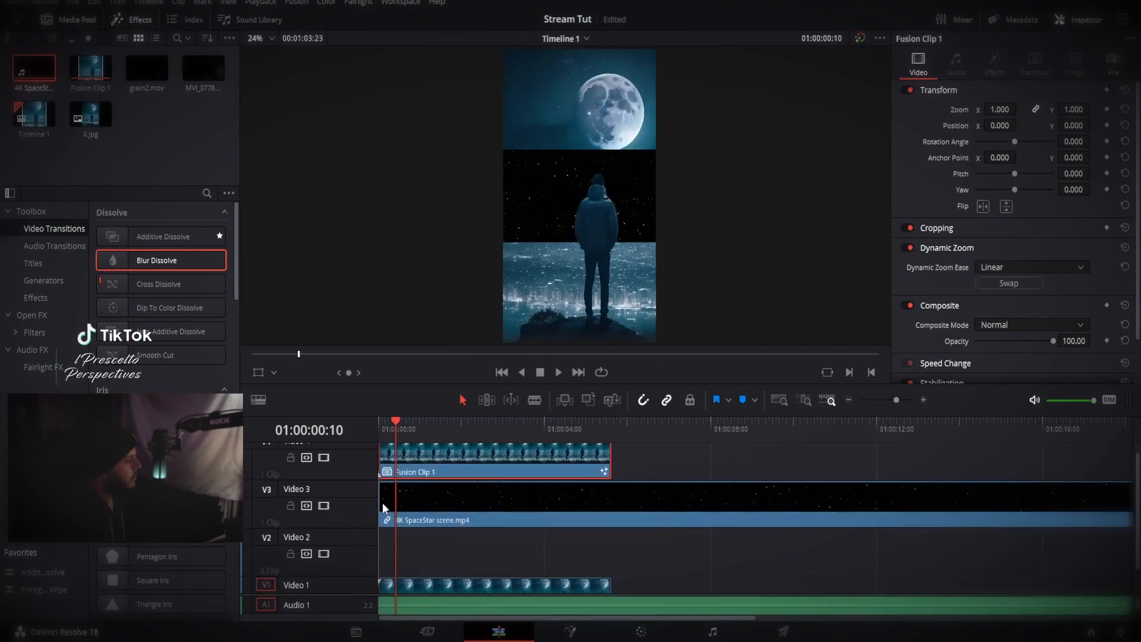
Trim the 4K SpaceStar scene.mp4 clip to the end of Fusion Clip 1 and remove its audio
scroll(530, 523, "down", 1)
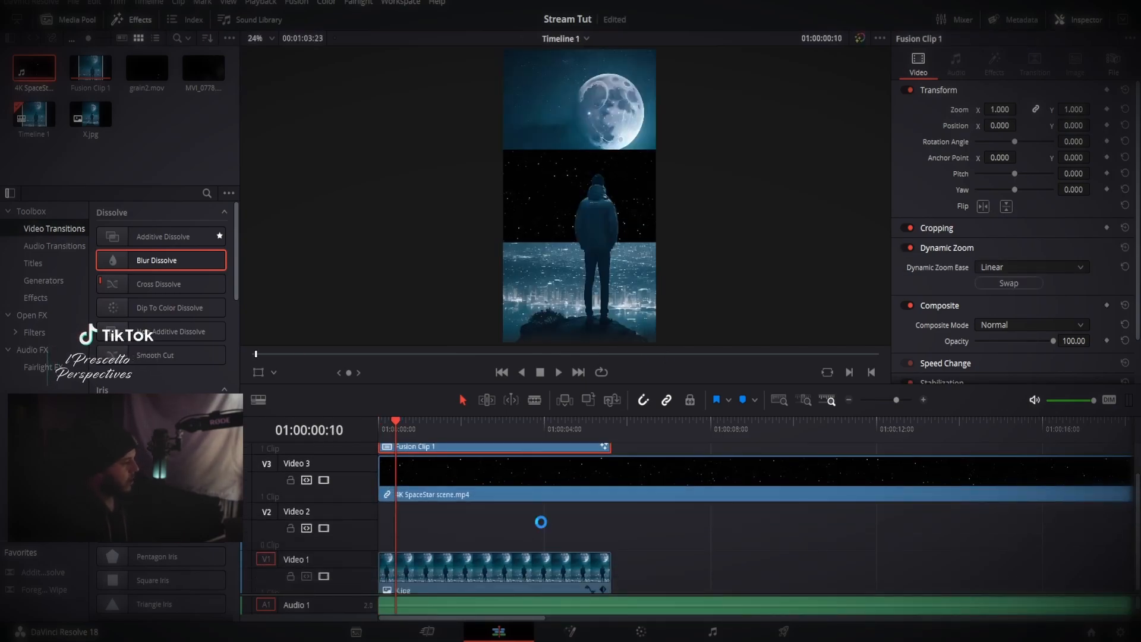
scroll(558, 521, "down", 2)
scroll(610, 501, "down", 3)
left_click_drag(636, 461, 404, 497)
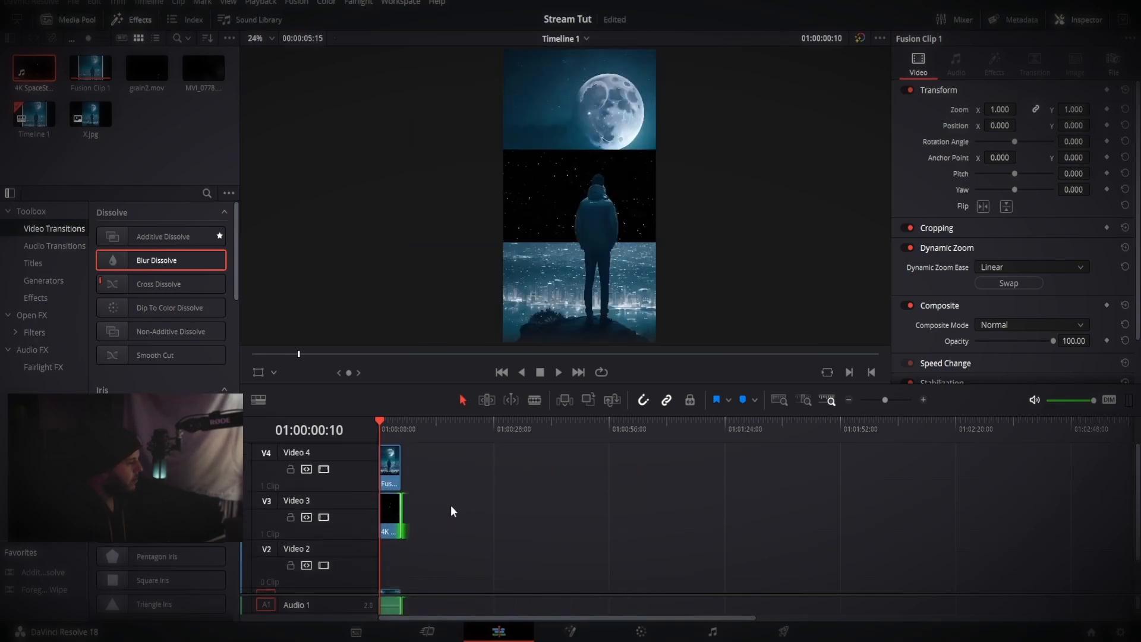
scroll(441, 522, "up", 5)
scroll(496, 547, "down", 1)
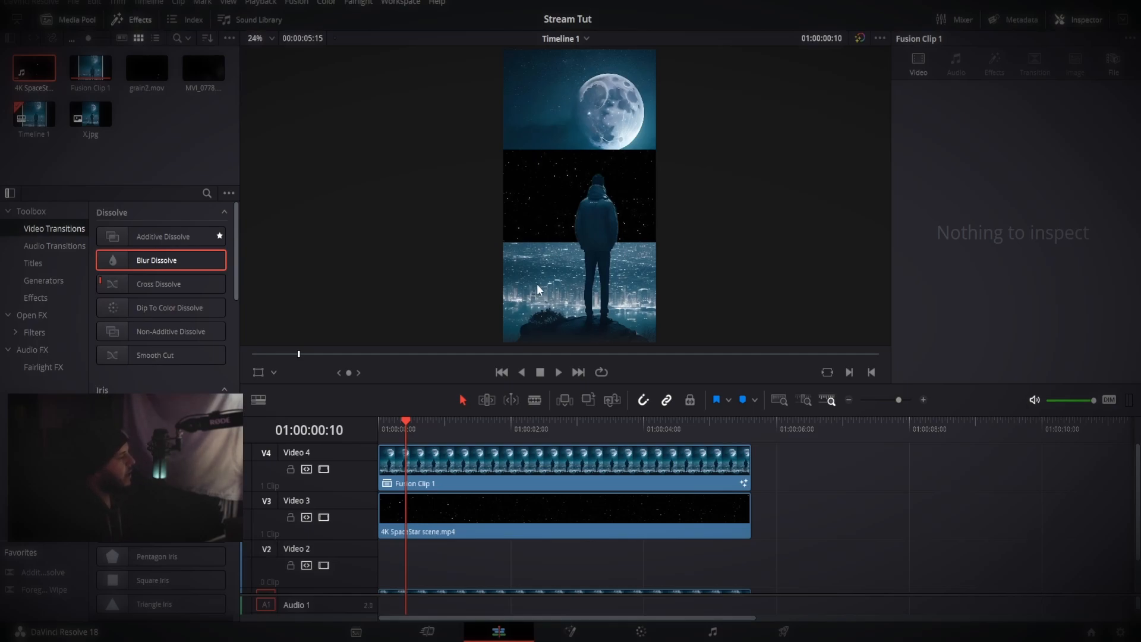
Toggle the Video 3 track off and on and scrub the timeline to examine the star overlay
left_click(324, 517)
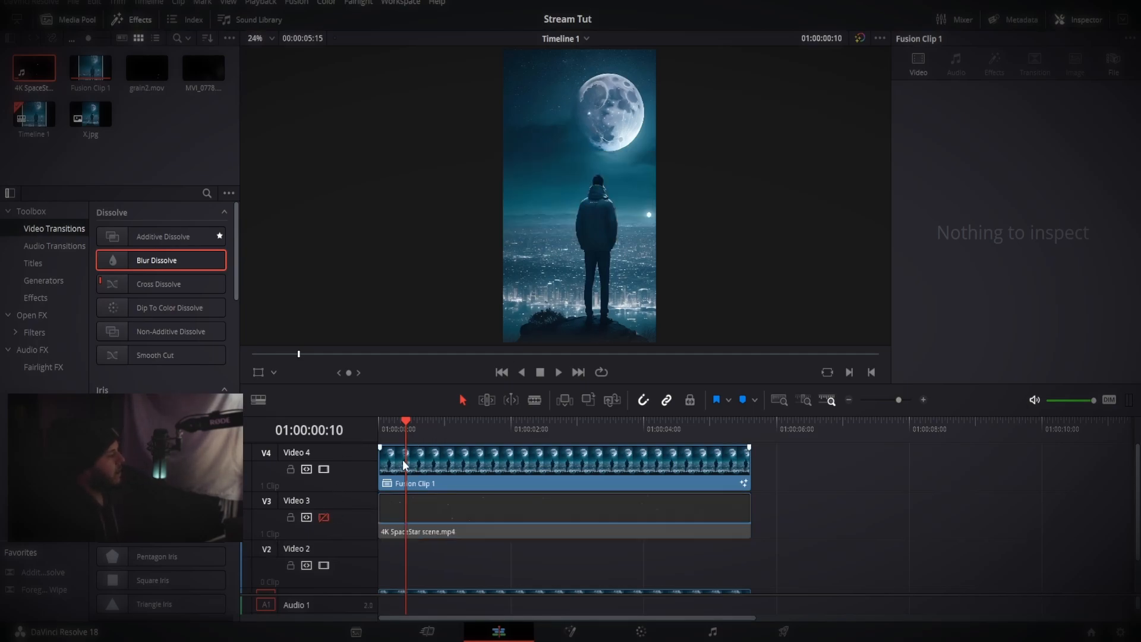
left_click(325, 515)
left_click_drag(406, 420, 547, 440)
left_click(415, 435)
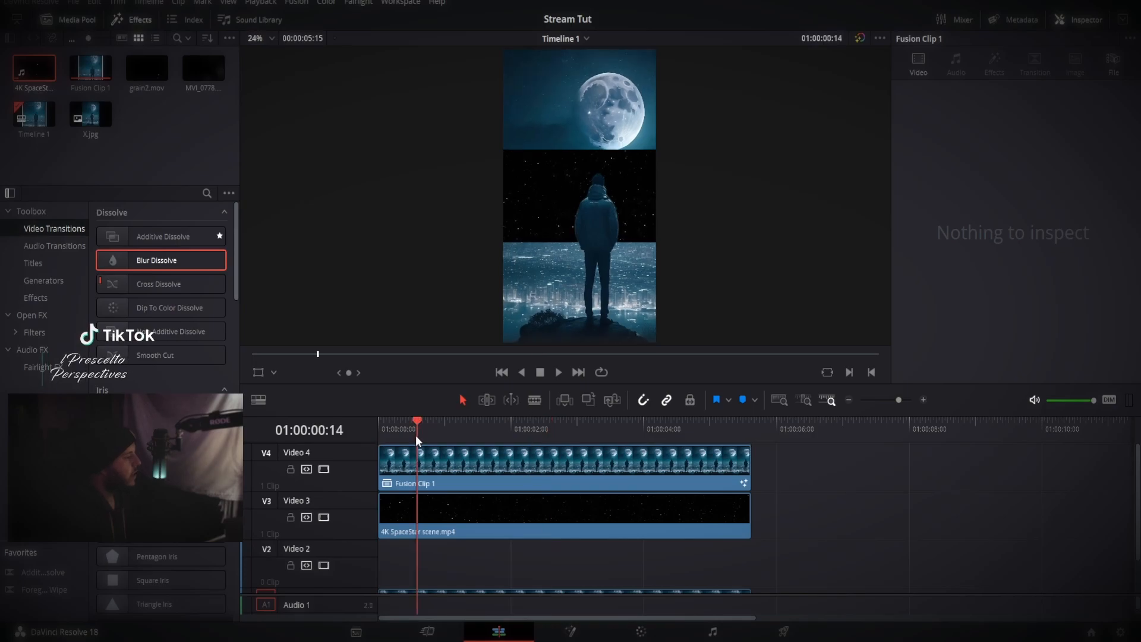
Scale the 4K SpaceStar scene.mp4 clip to a Zoom of 3.360 so the stars fill the vertical frame
left_click(502, 502)
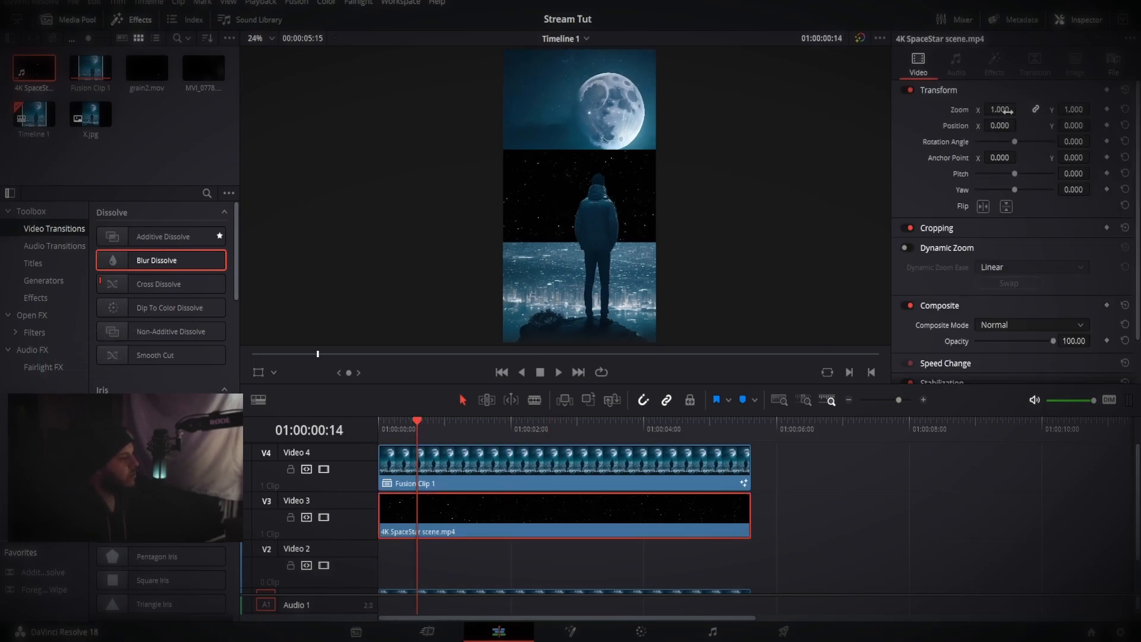
left_click_drag(416, 422, 373, 421)
left_click_drag(995, 112, 1020, 109)
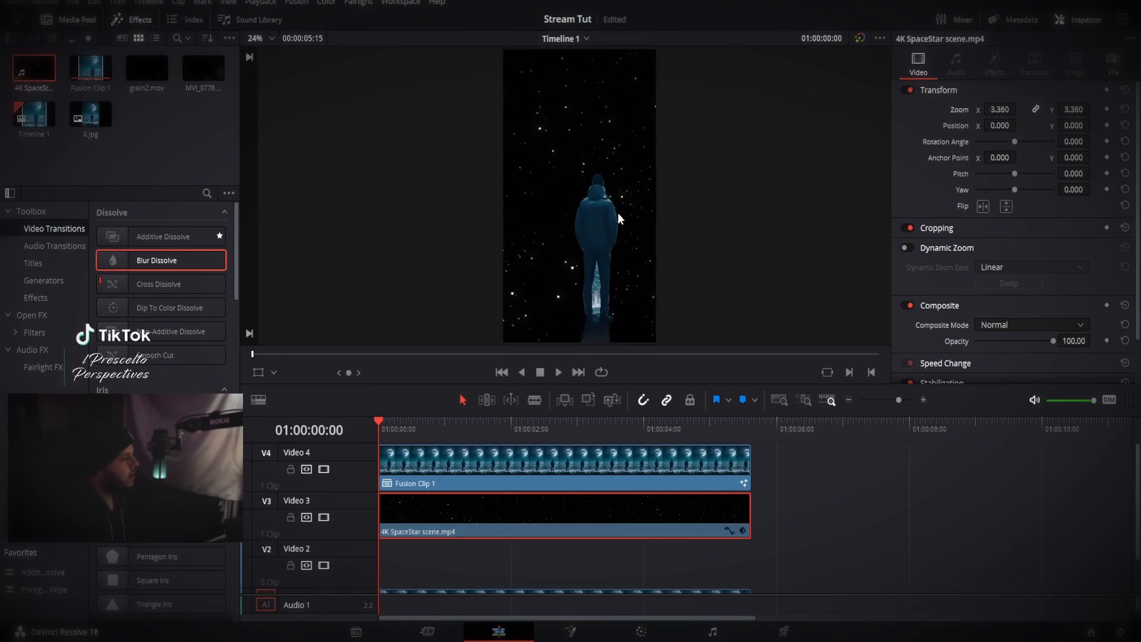
Try the Add and Color Dodge composite modes on the star clip, keep Add, and toggle the Composite settings to compare
left_click(1012, 325)
left_click(1014, 362)
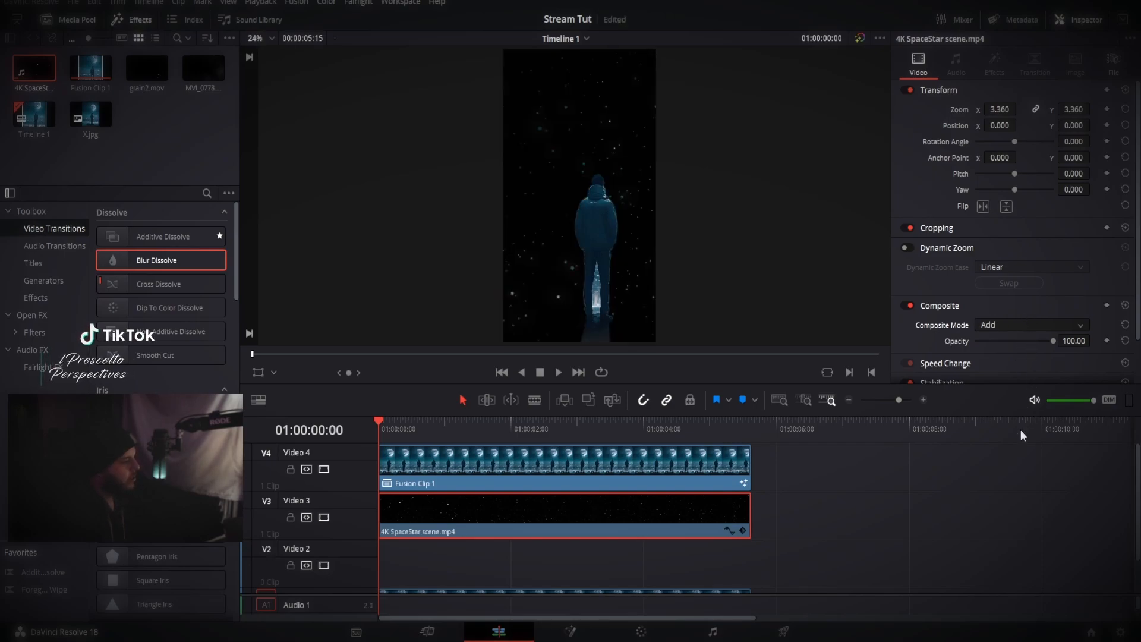
left_click(1020, 404)
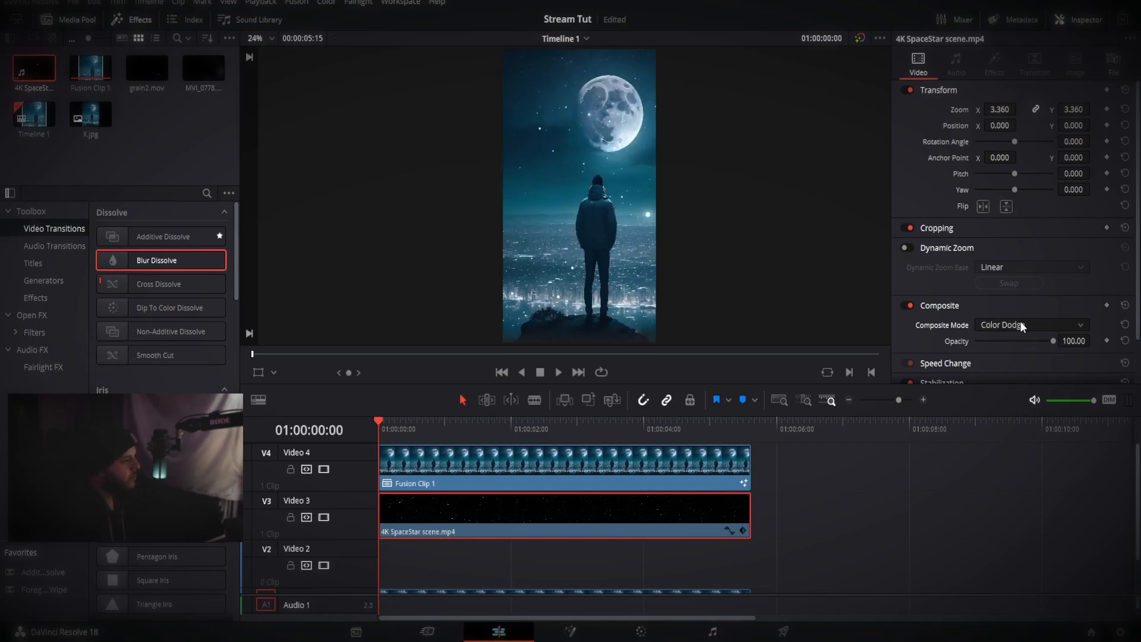
left_click(1010, 324)
left_click(1014, 361)
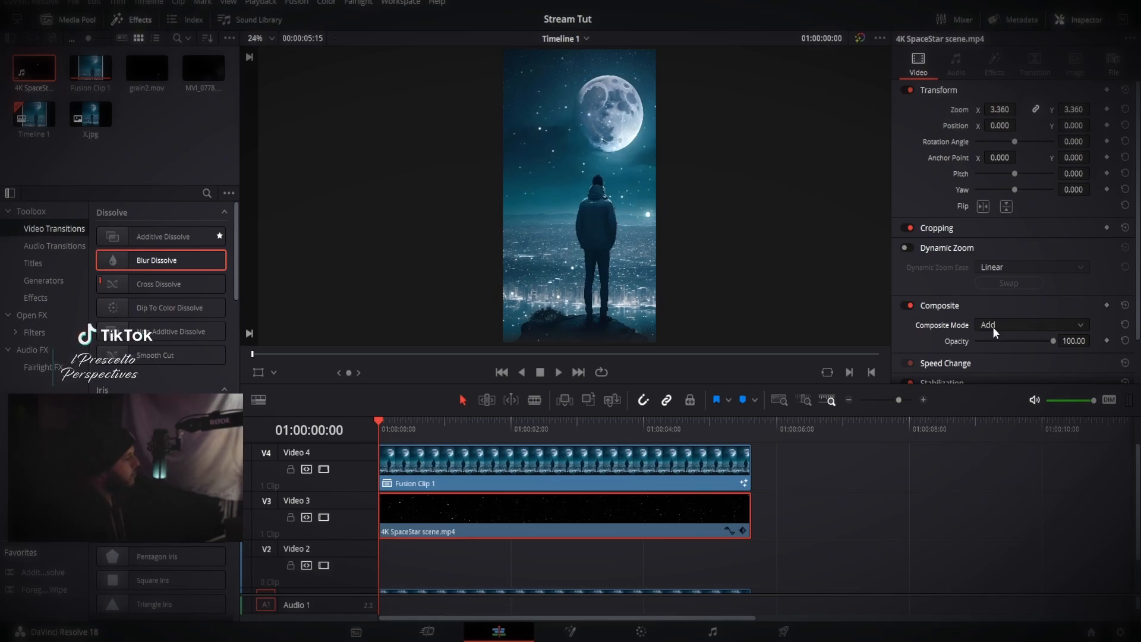
left_click(906, 306)
left_click(906, 306)
Lower the star clip's opacity to 43.51 and play the timeline from the start to check it
left_click(1022, 339)
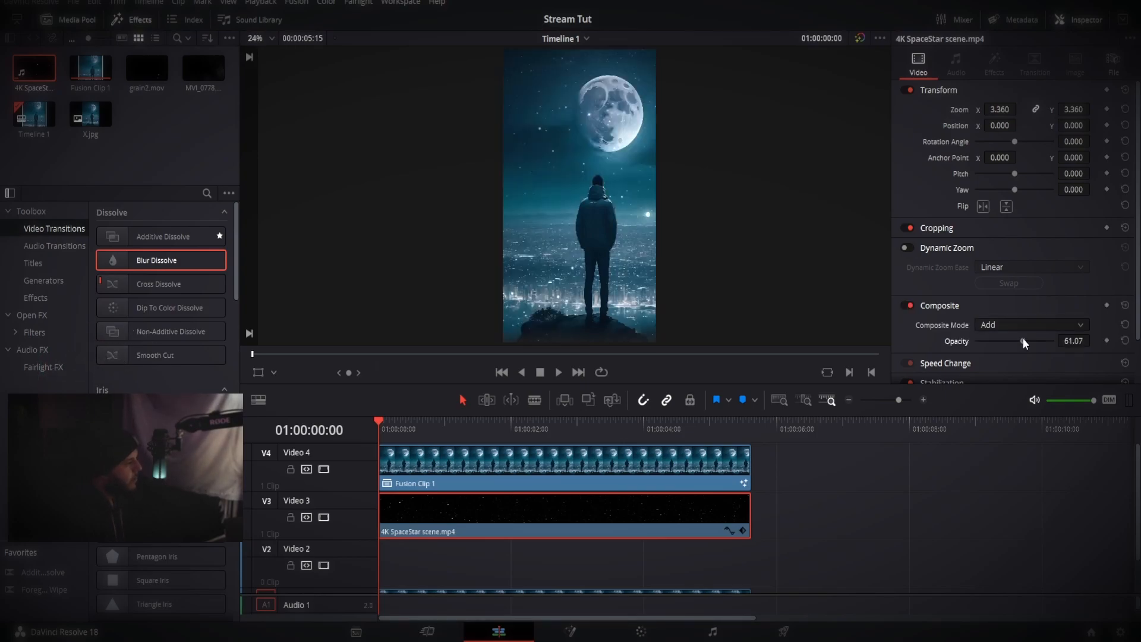
mouse_move(1019, 340)
left_mouse_down()
mouse_move(976, 341)
mouse_move(1004, 336)
left_mouse_up()
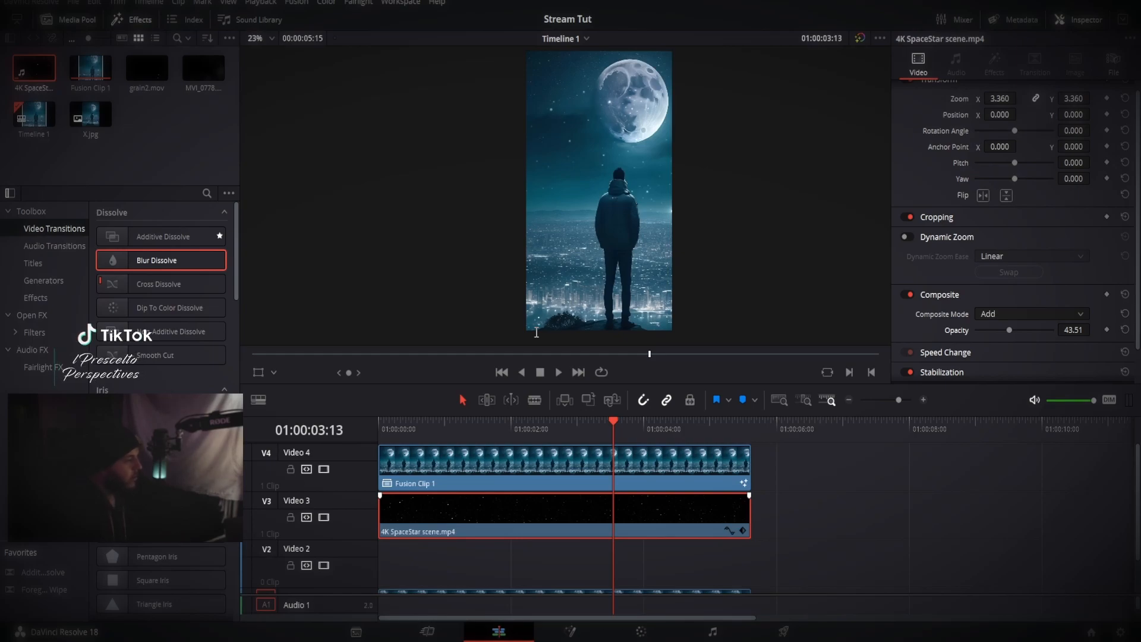
left_click_drag(567, 428, 378, 437)
key("space")
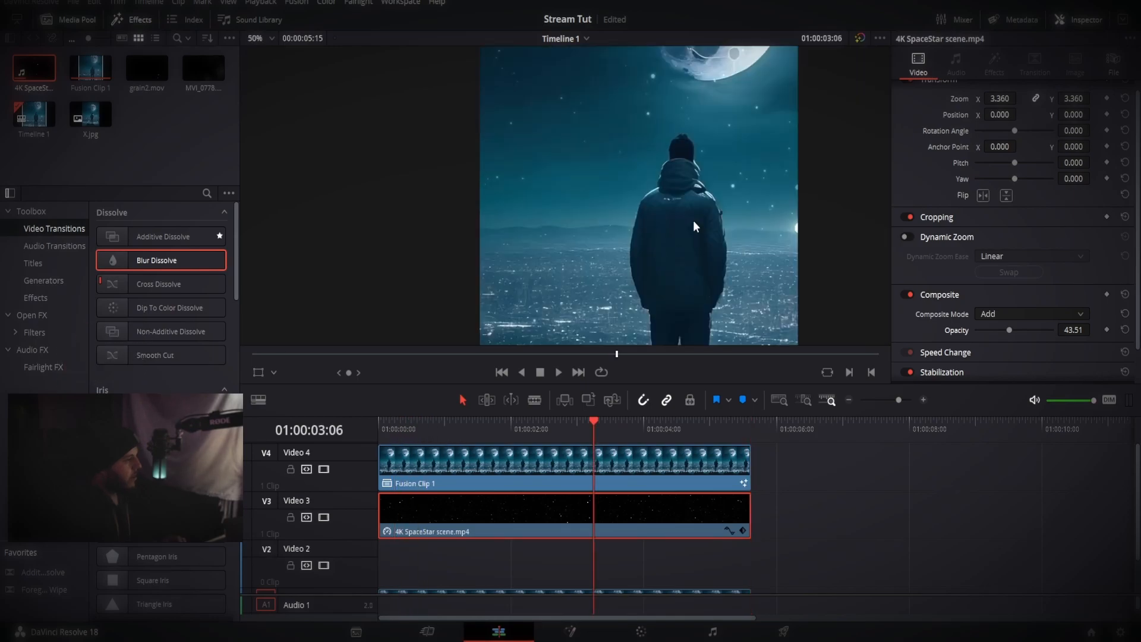
Examine the stars around the man's head in the enlarged viewer while scrubbing to the end of the timeline
scroll(693, 220, "up", 1)
left_click_drag(729, 212, 630, 226)
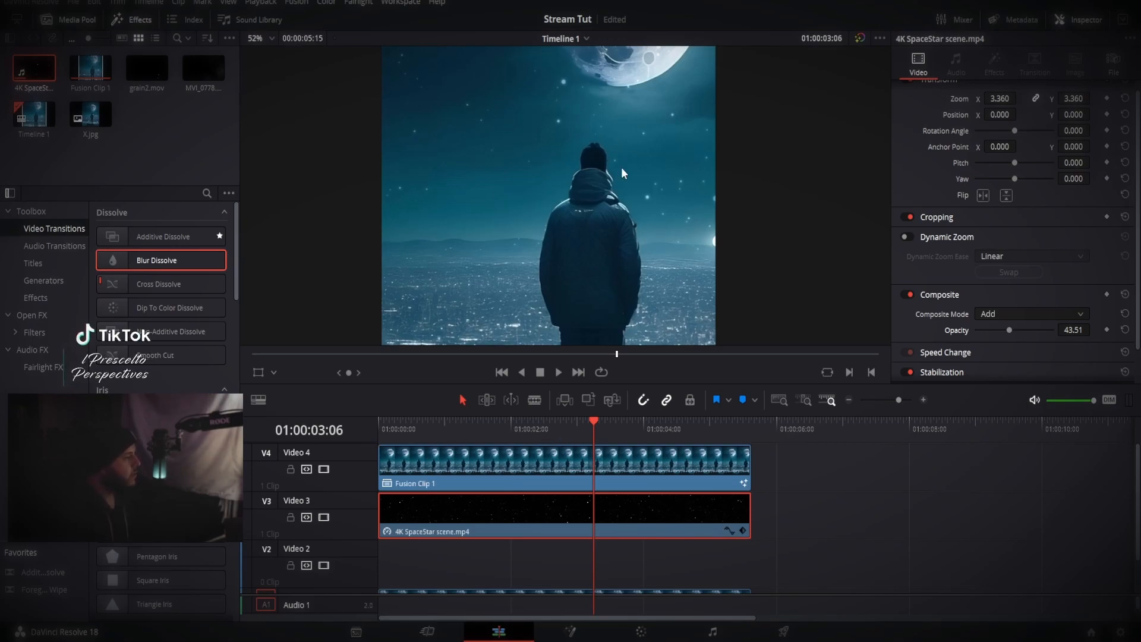
left_click_drag(618, 354, 883, 279)
scroll(505, 287, "down", 3)
Preview the MVI_0778.mov smoke footage and place it at the timeline's start on Video 2, between X.jpg and the stars
left_click(205, 74)
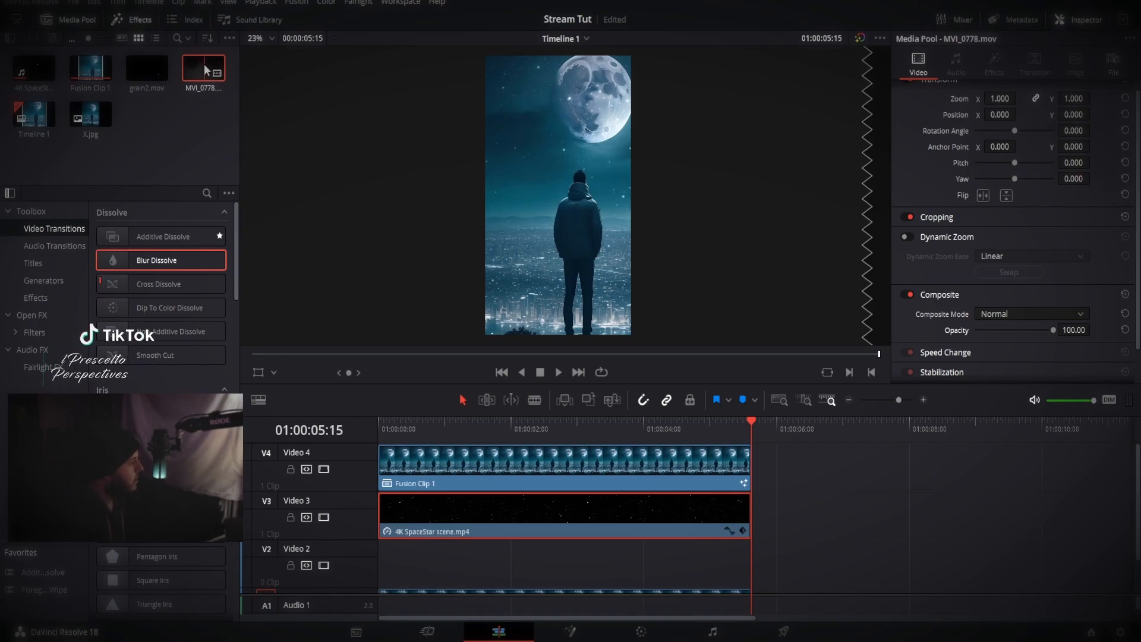
double_click(205, 74)
left_click_drag(273, 354, 426, 354)
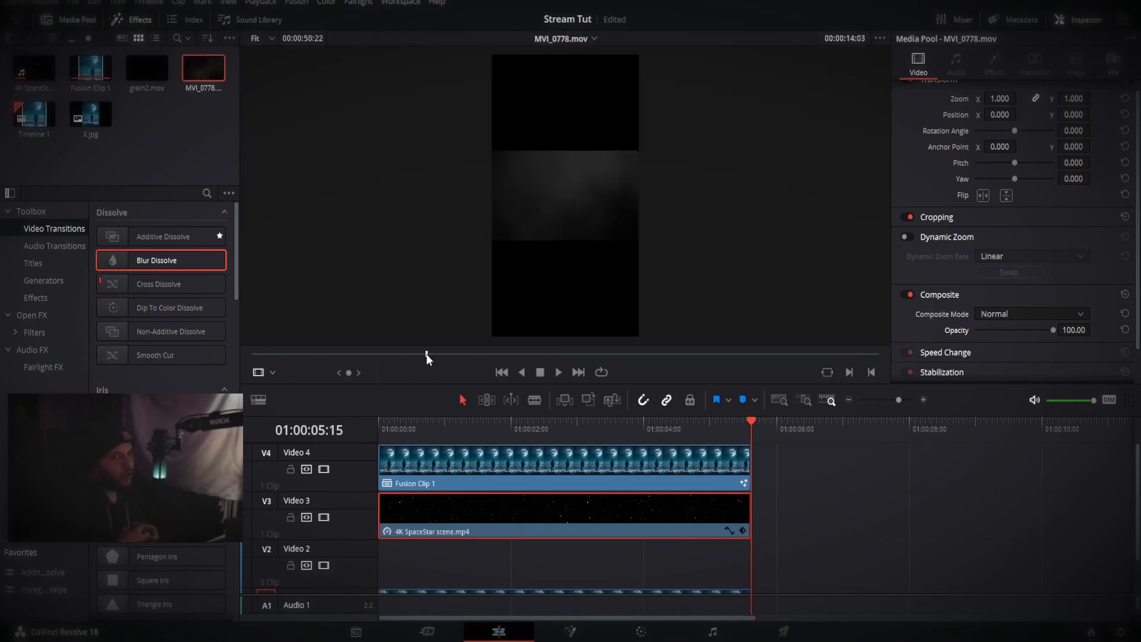
left_click_drag(204, 68, 384, 551)
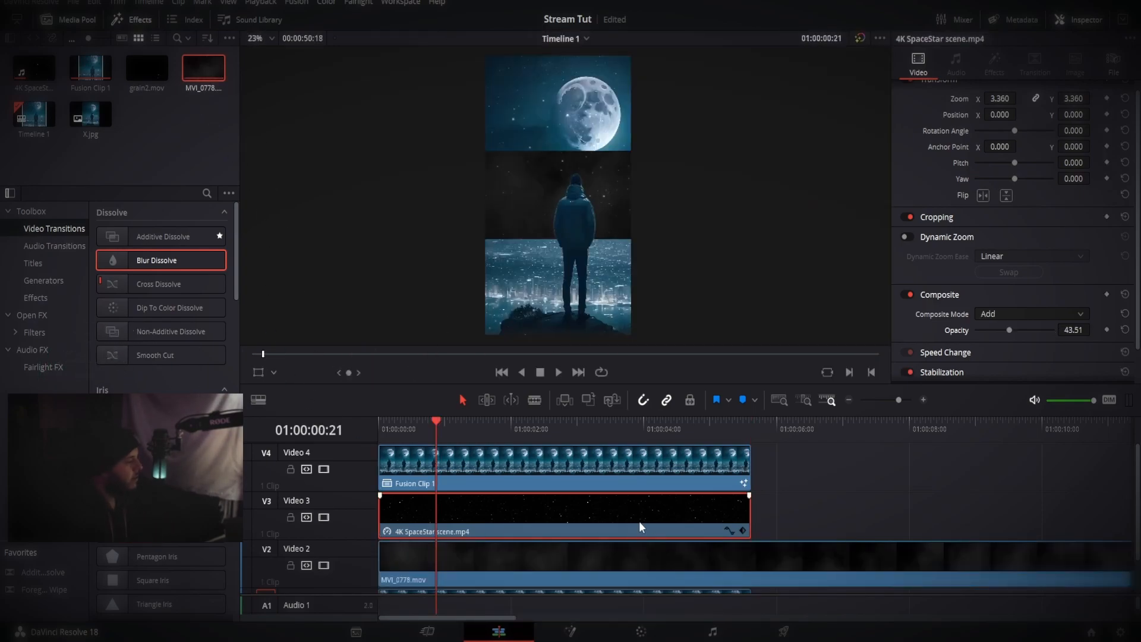
Trim the MVI_0778.mov clip on Video 2 to the same end as the other clips
scroll(774, 553, "down", 1)
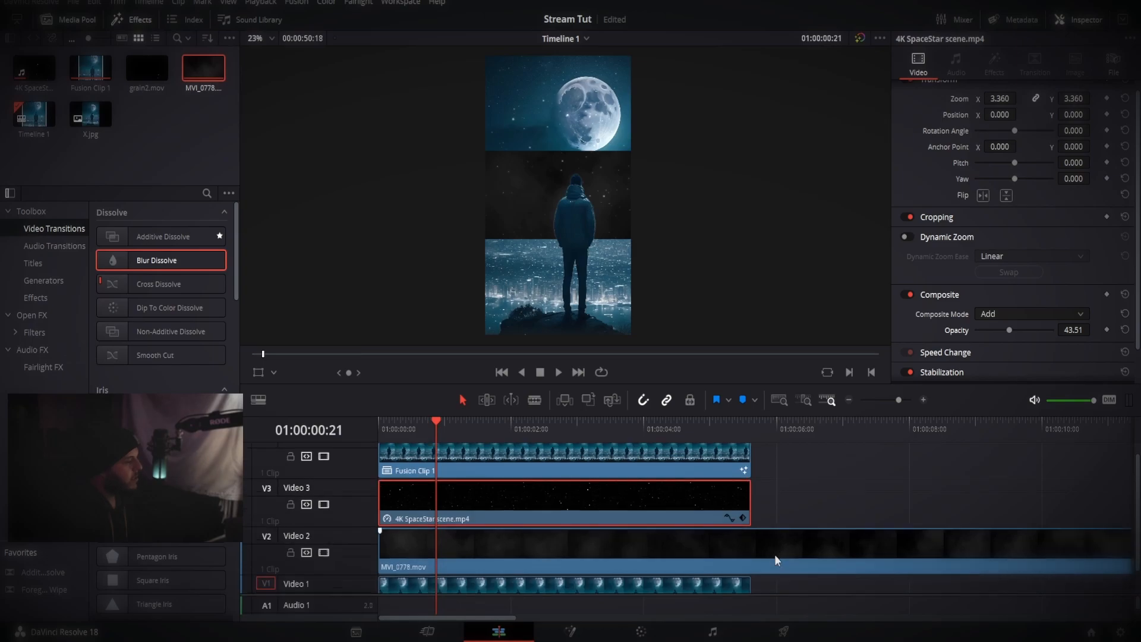
scroll(775, 547, "right", 1)
scroll(777, 540, "down", 6)
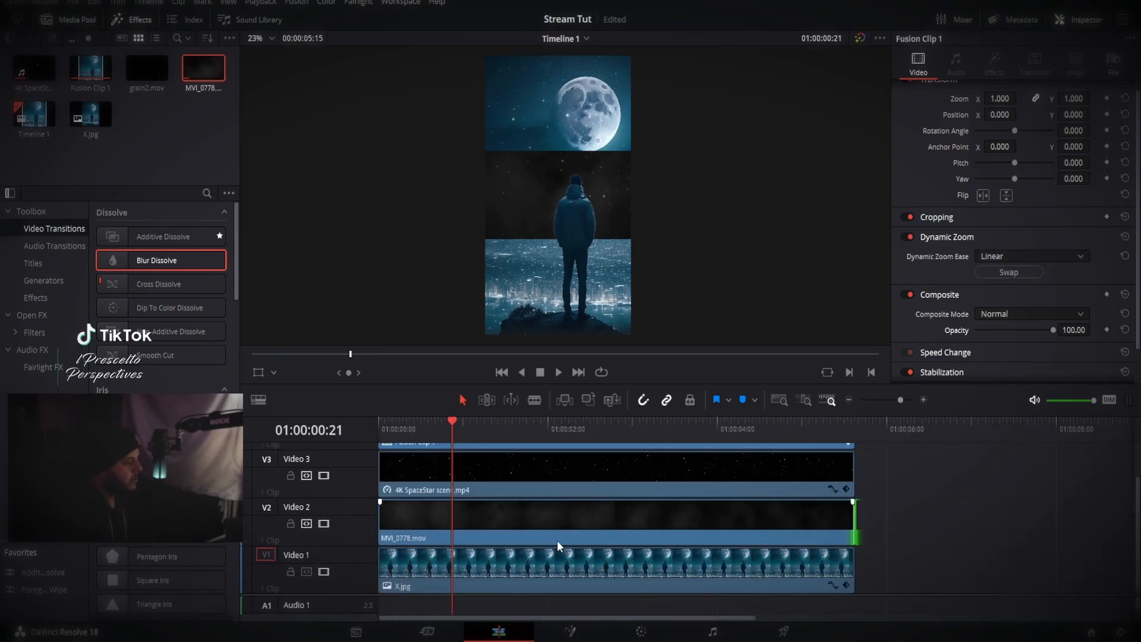
scroll(558, 541, "up", 4)
Scale the MVI_0778.mov clip to a Zoom of 3.460 and set its composite mode to Color Dodge
left_click(558, 542)
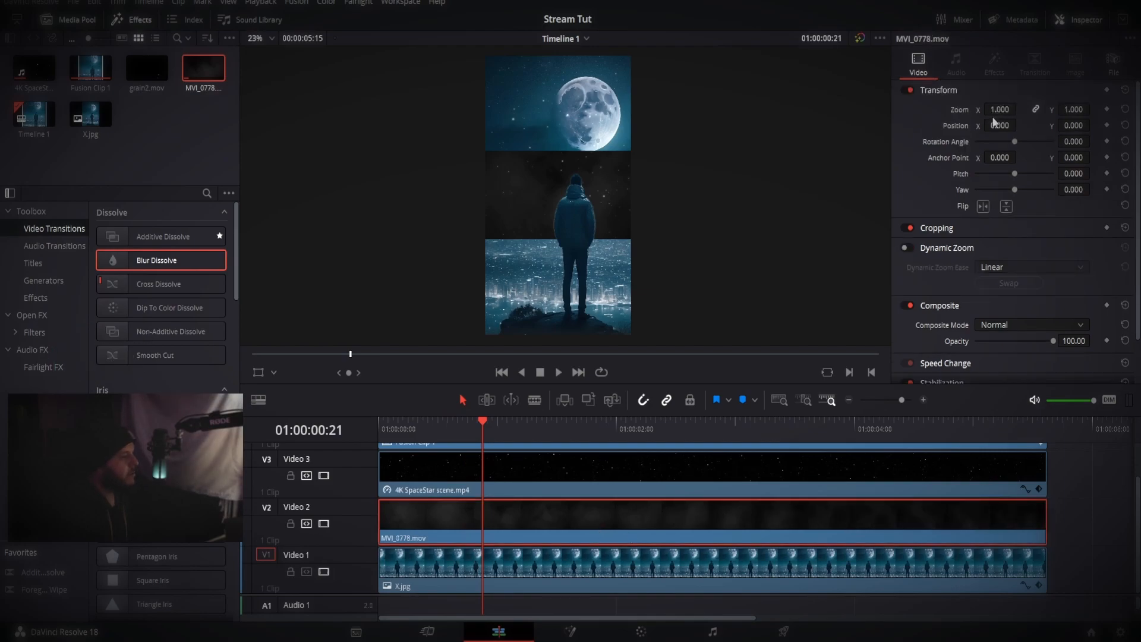
left_click_drag(998, 107, 1020, 108)
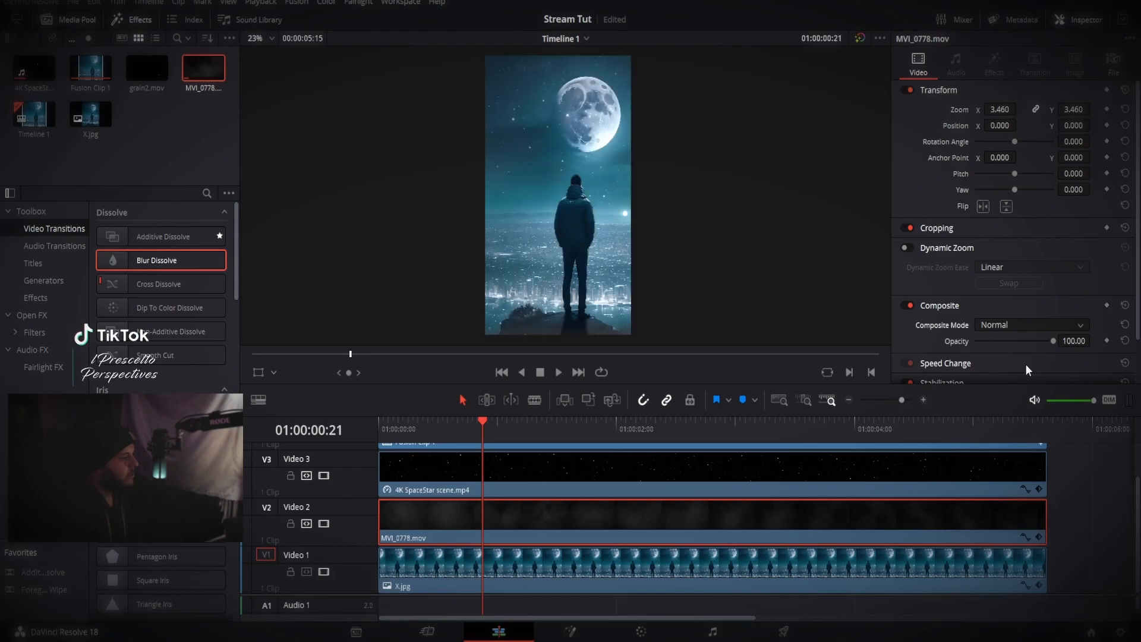
scroll(1011, 325, "down", 1)
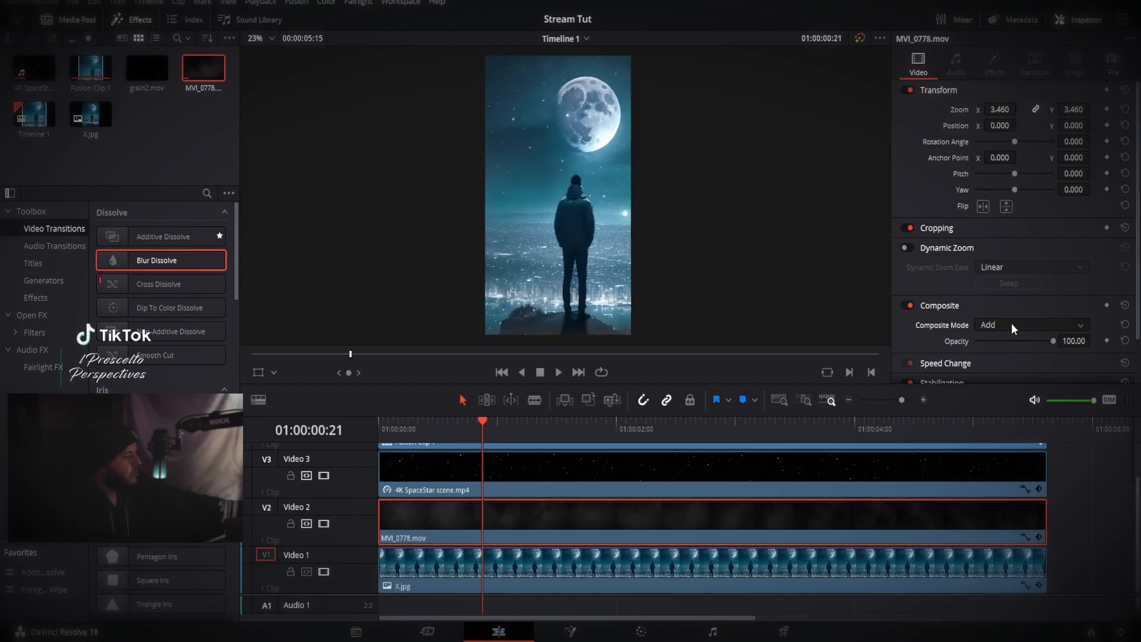
left_click(1028, 400)
Scrub and play the timeline from the start to review the smoke and star overlays behind the man
left_click_drag(480, 430, 631, 423)
left_click_drag(482, 352, 658, 345)
left_click_drag(420, 384, 464, 396)
scroll(360, 547, "up", 2)
left_click(502, 384)
key("space")
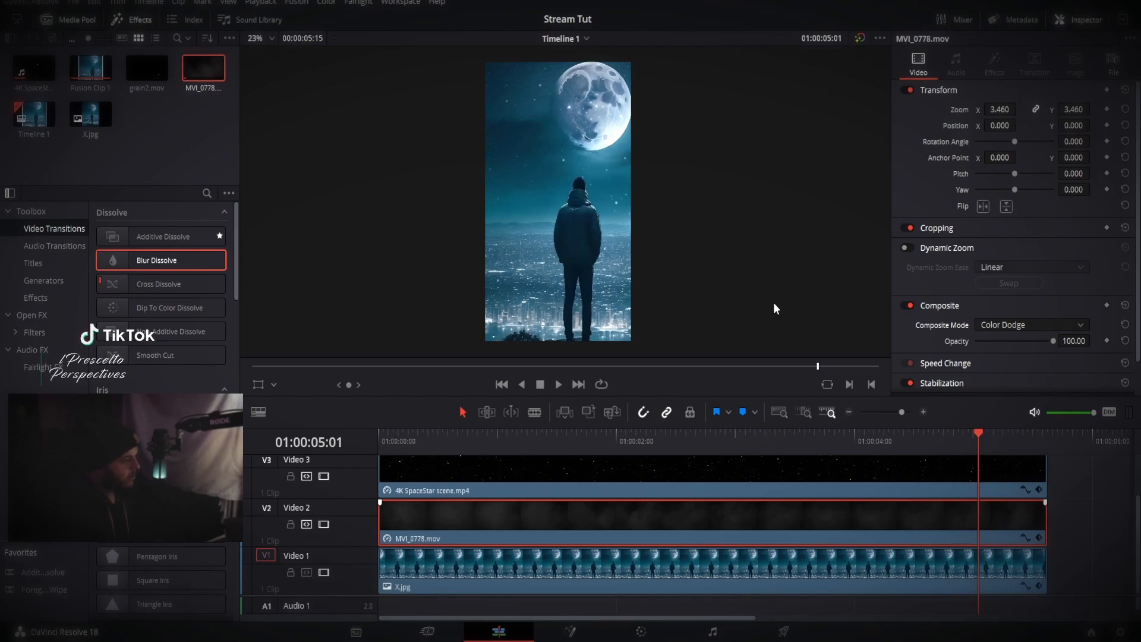
left_click(387, 441)
key("space")
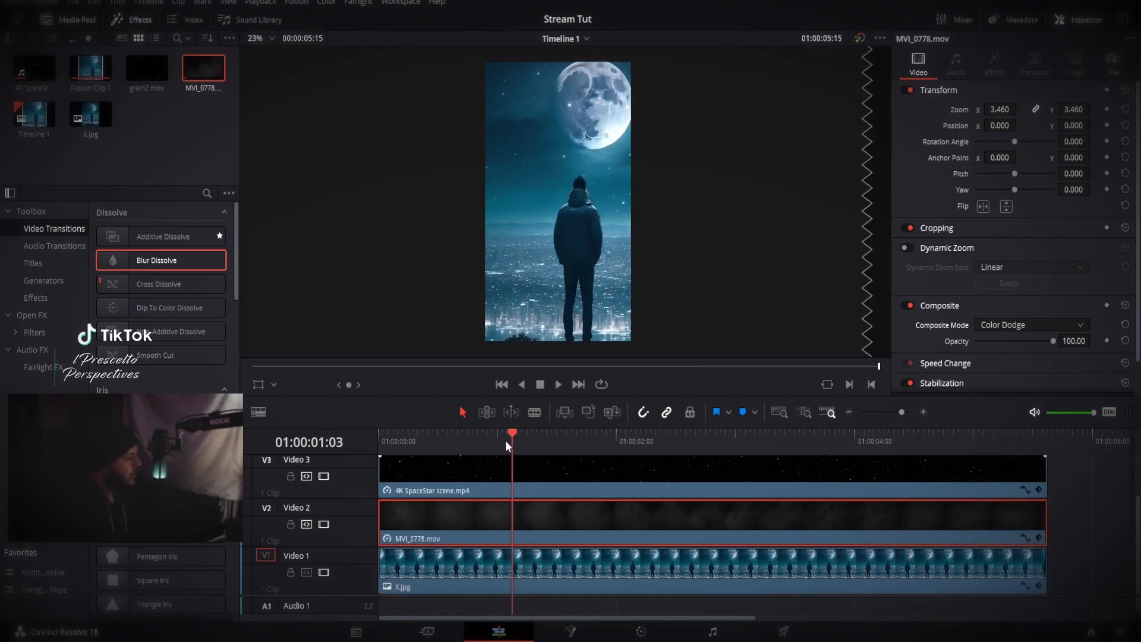
Lower the opacity of the MVI_0778.mov smoke clip on Video 2 to 59.54
left_click_drag(520, 441, 373, 437)
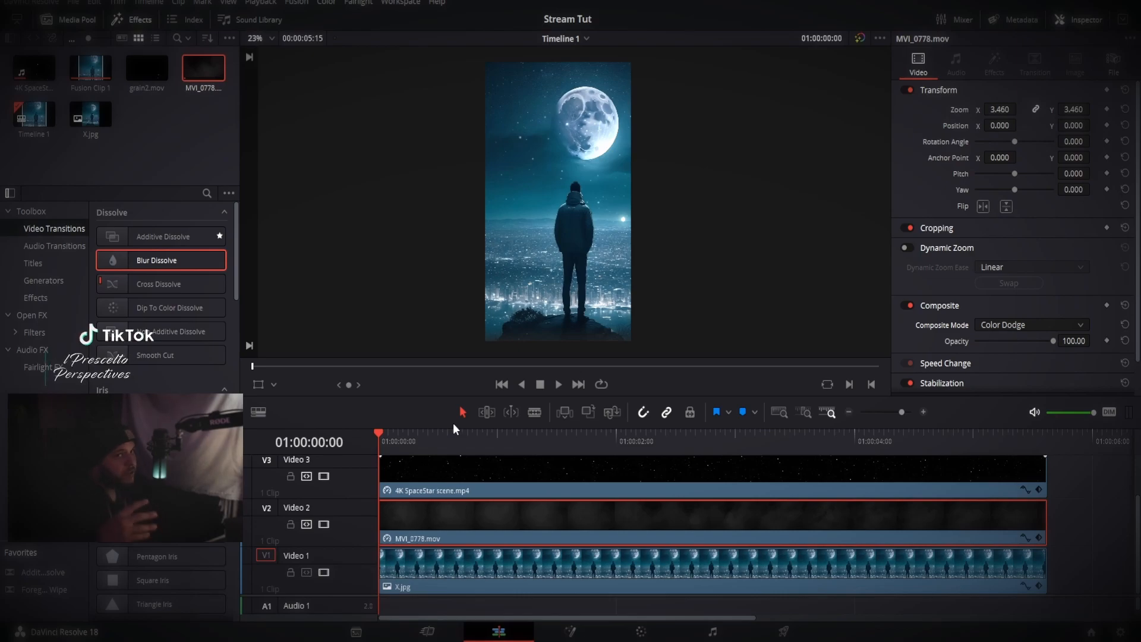
key("space")
left_click_drag(562, 442, 700, 443)
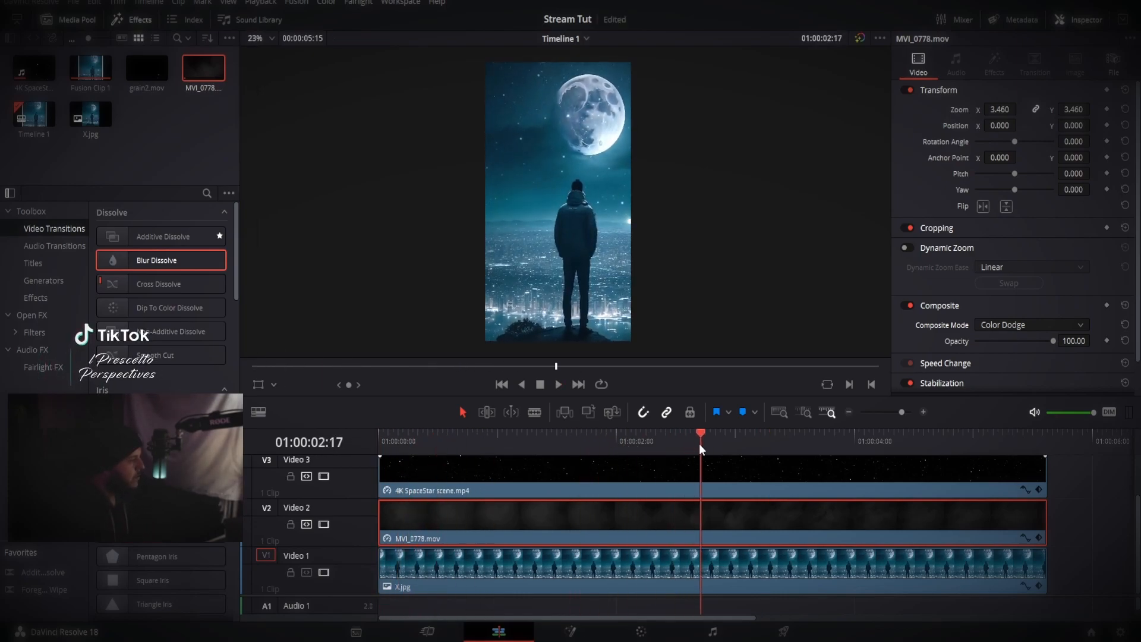
left_click_drag(1053, 340, 1028, 341)
left_click(1074, 342)
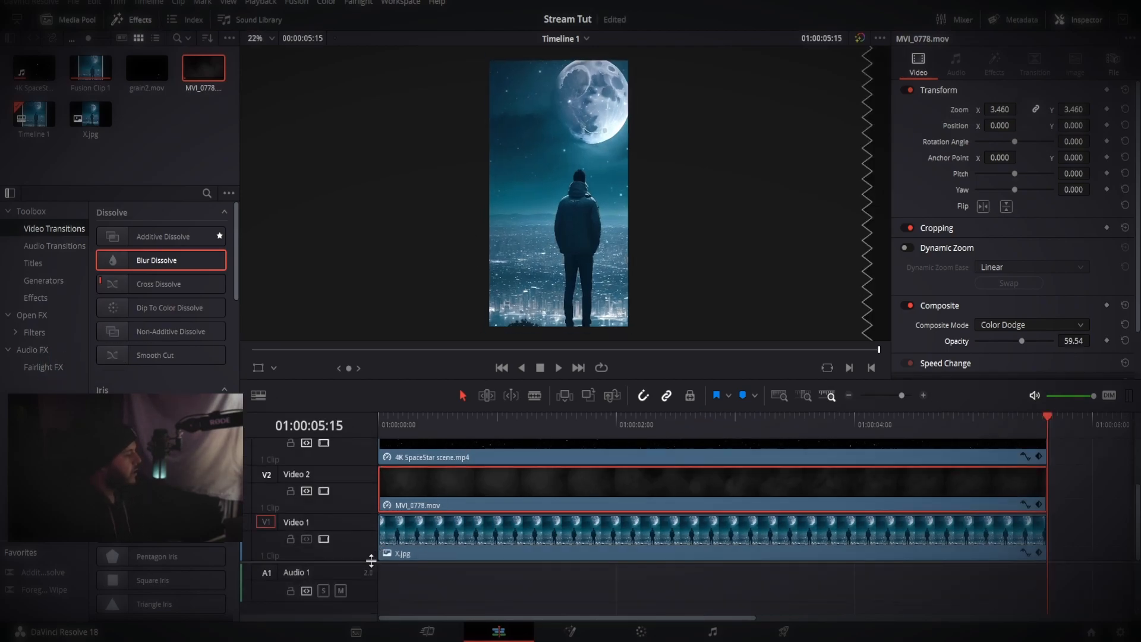
Make the timeline area taller and scrub Timeline 1 from near its start to 01:00:03:11 to review the composite against the original X.jpg
scroll(358, 563, "up", 1)
left_click_drag(382, 411, 382, 414)
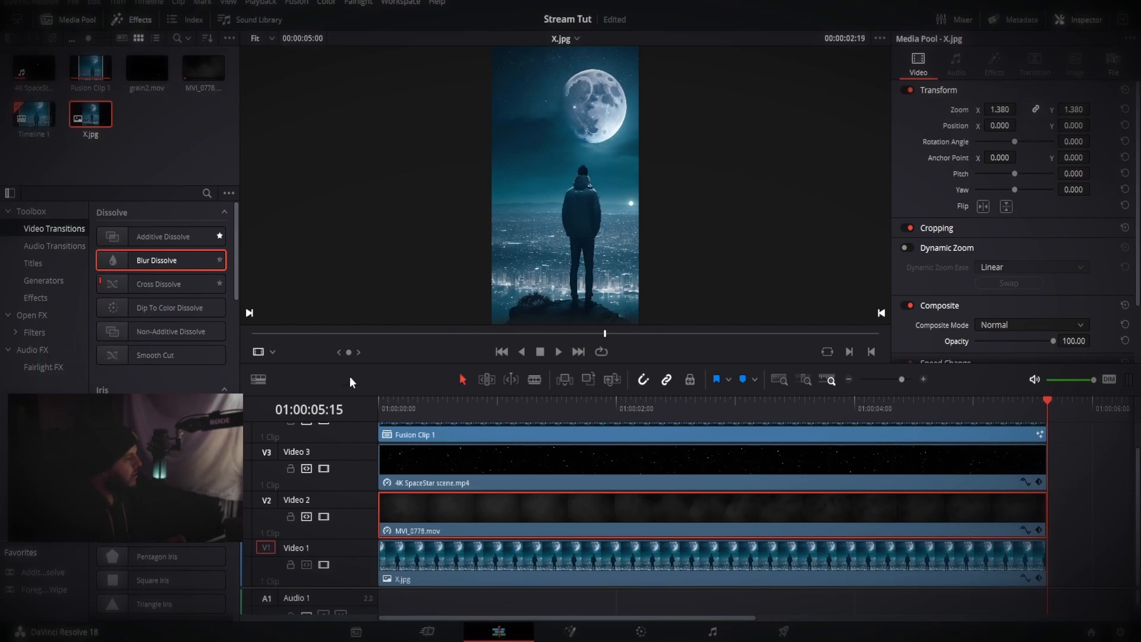
left_click(408, 400)
left_click_drag(286, 329, 360, 353)
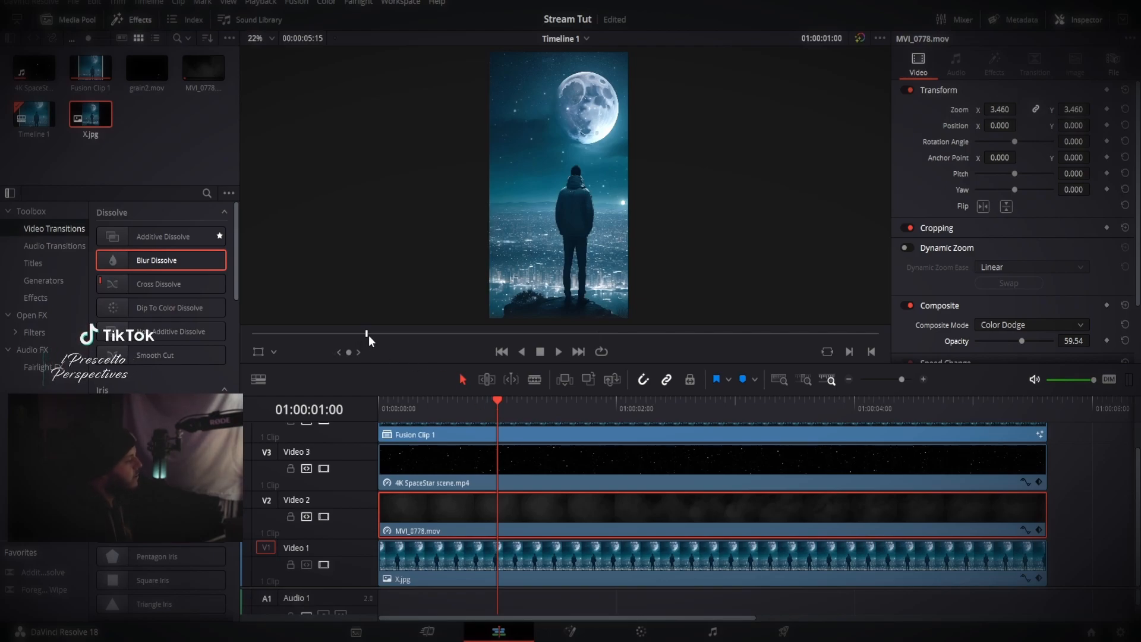
left_click_drag(367, 333, 639, 333)
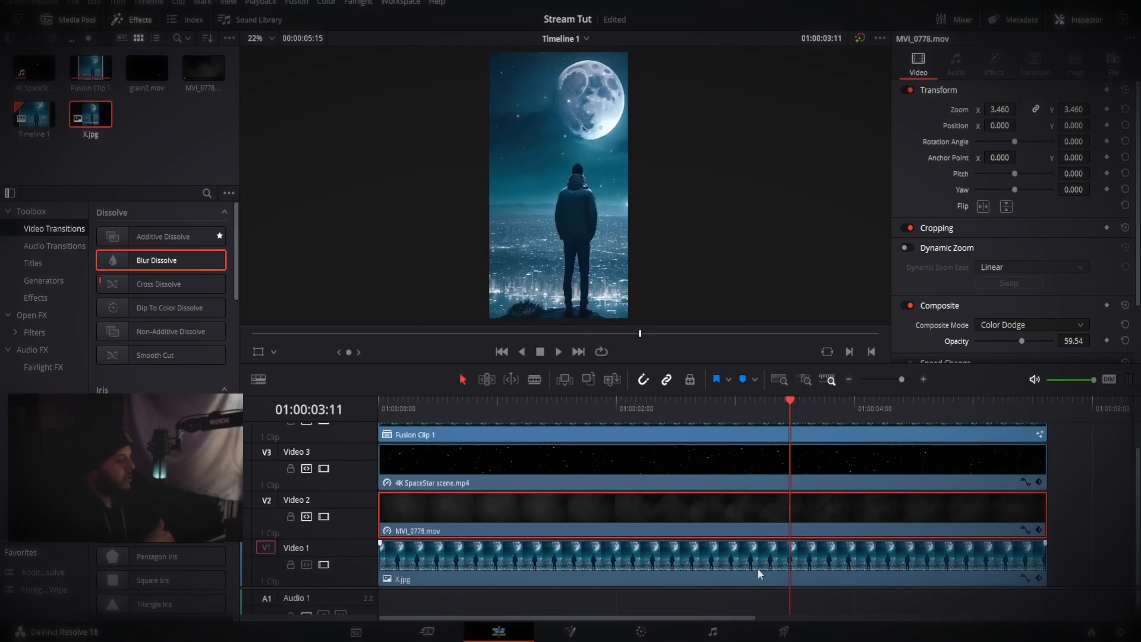